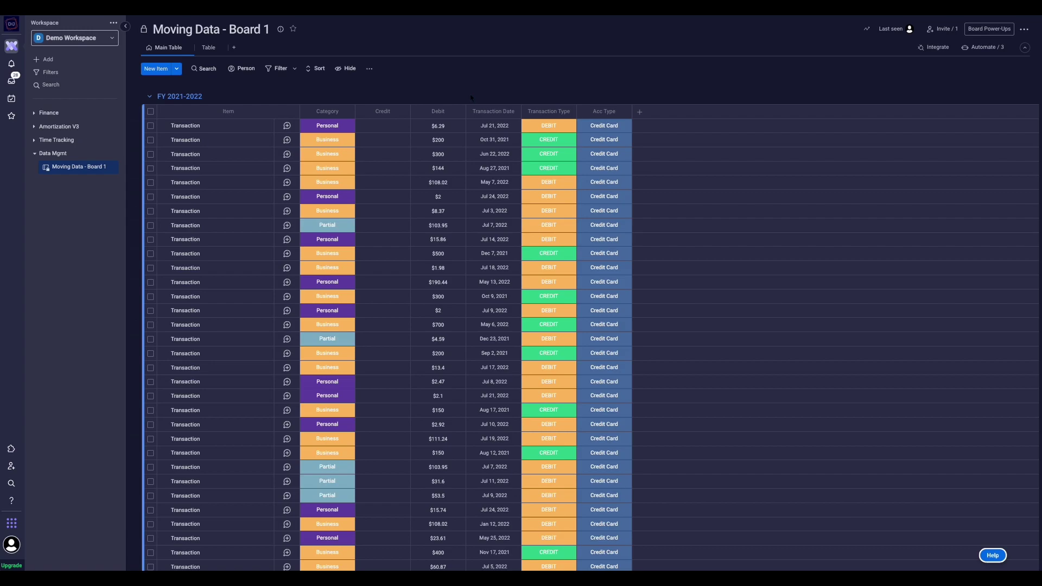
- Duplicate the Moving Data - Board 1 board with structure only, naming the copy "Moving Data - Board 2"
left_click(111, 171)
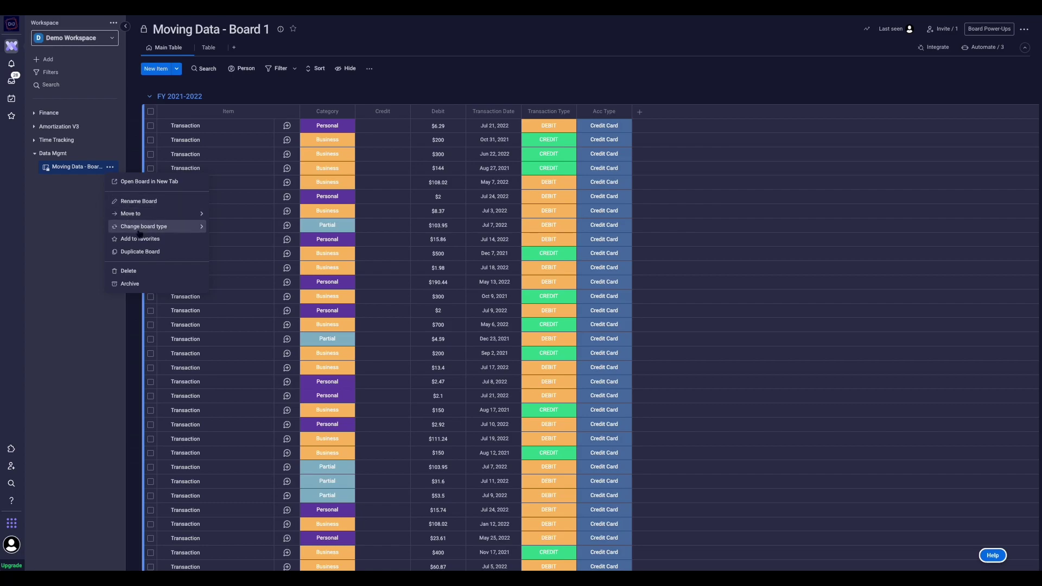
left_click(126, 257)
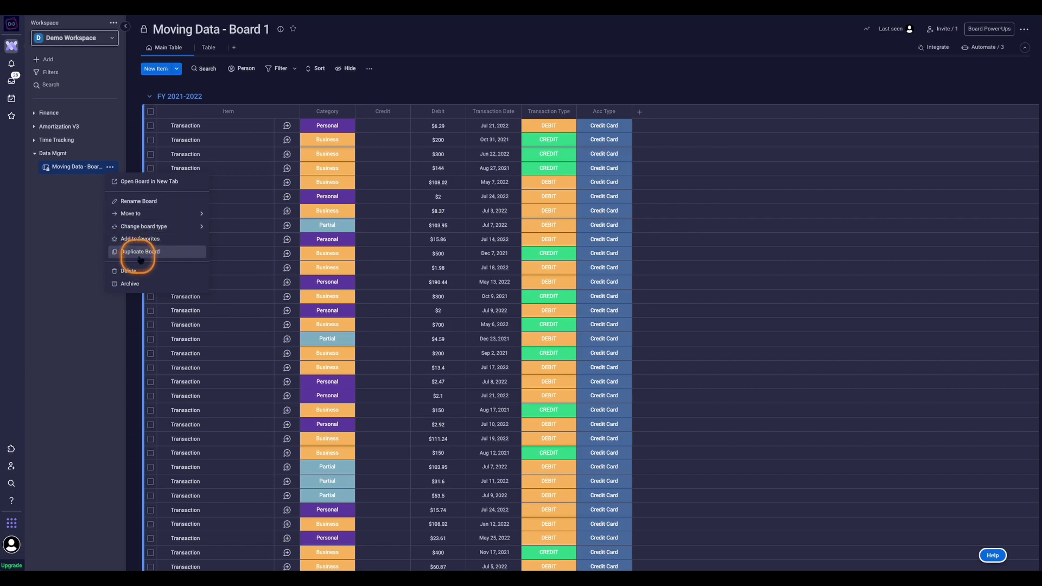
left_click(152, 256)
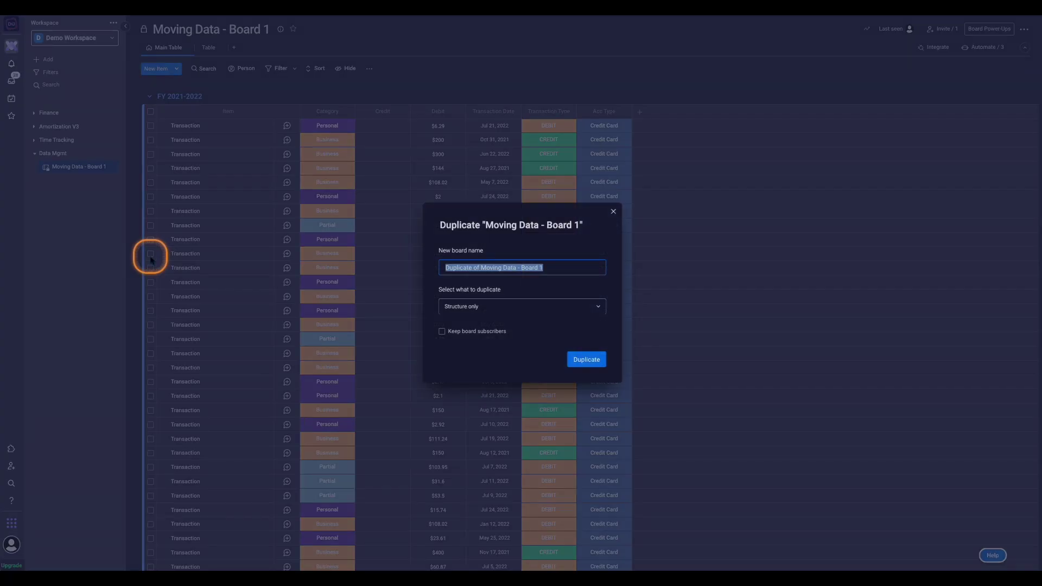
mouse_move(502, 268)
left_mouse_down()
mouse_move(446, 268)
mouse_move(484, 268)
left_mouse_up()
key("BackSpace")
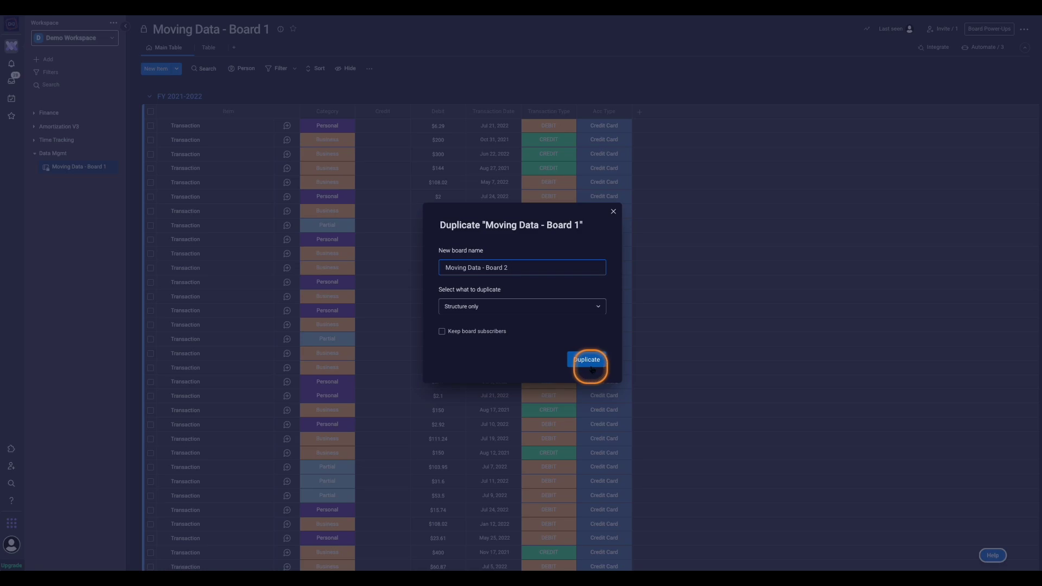
left_click(580, 368)
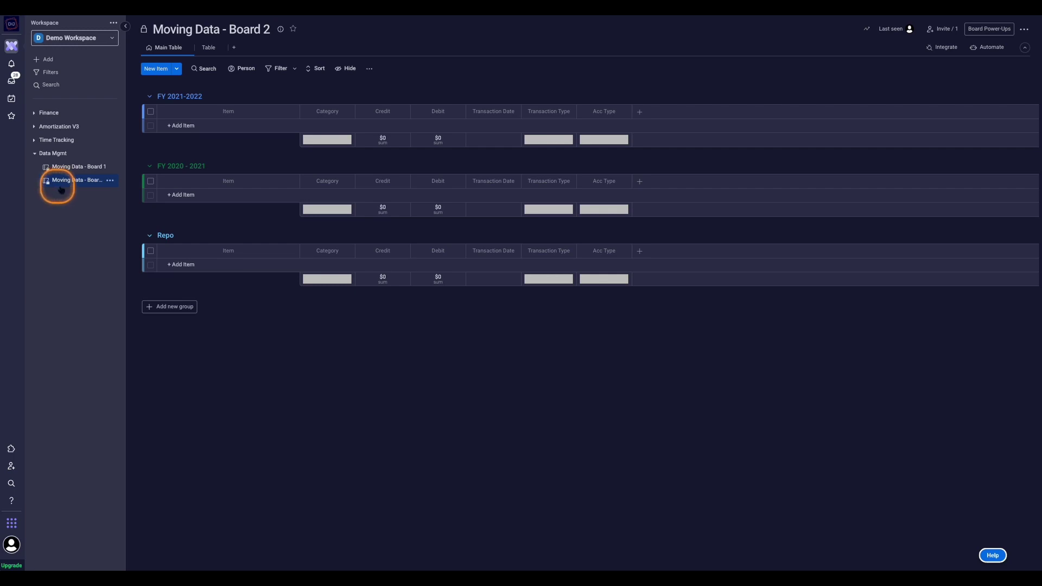
- Return to Moving Data - Board 1 and add a Status column after the Acc Type column
mouse_move(108, 188)
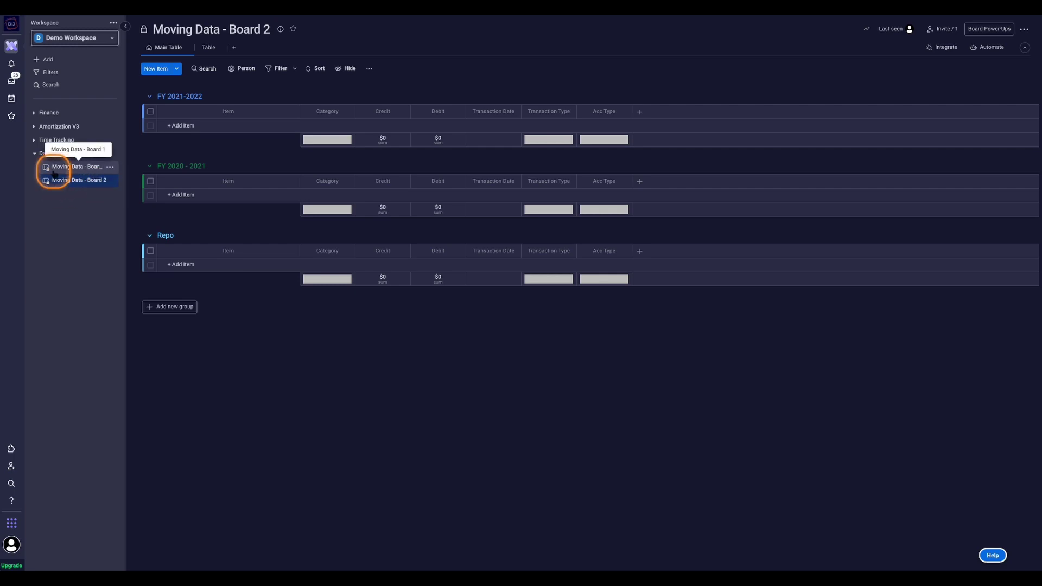
left_click(84, 171)
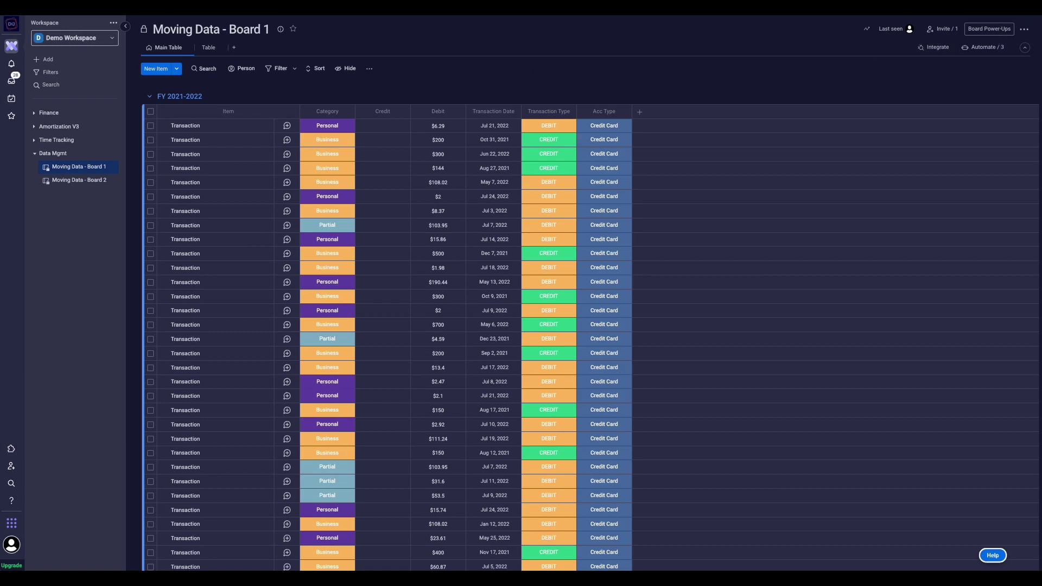
left_click(640, 112)
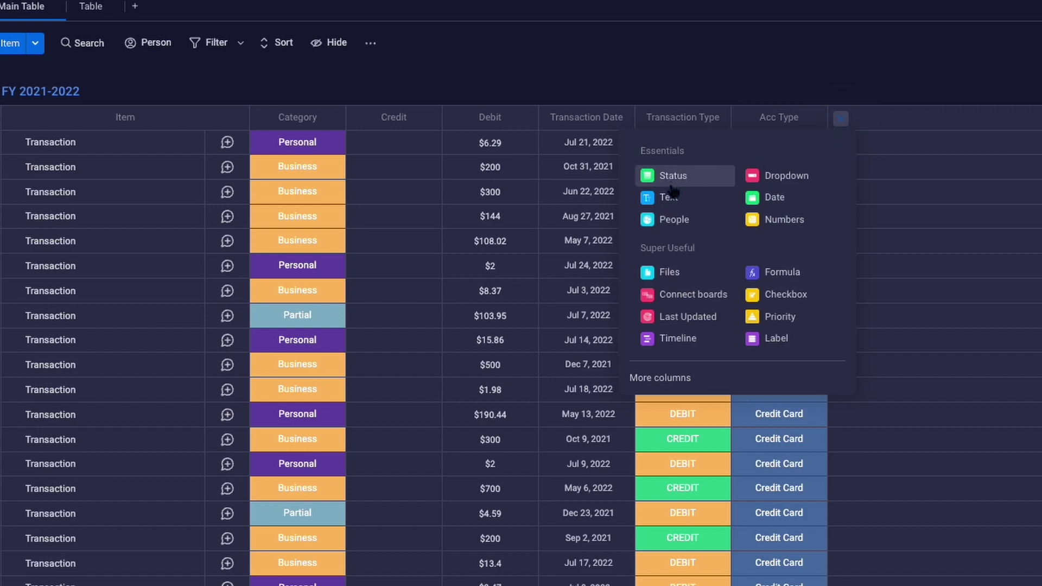
left_click(672, 182)
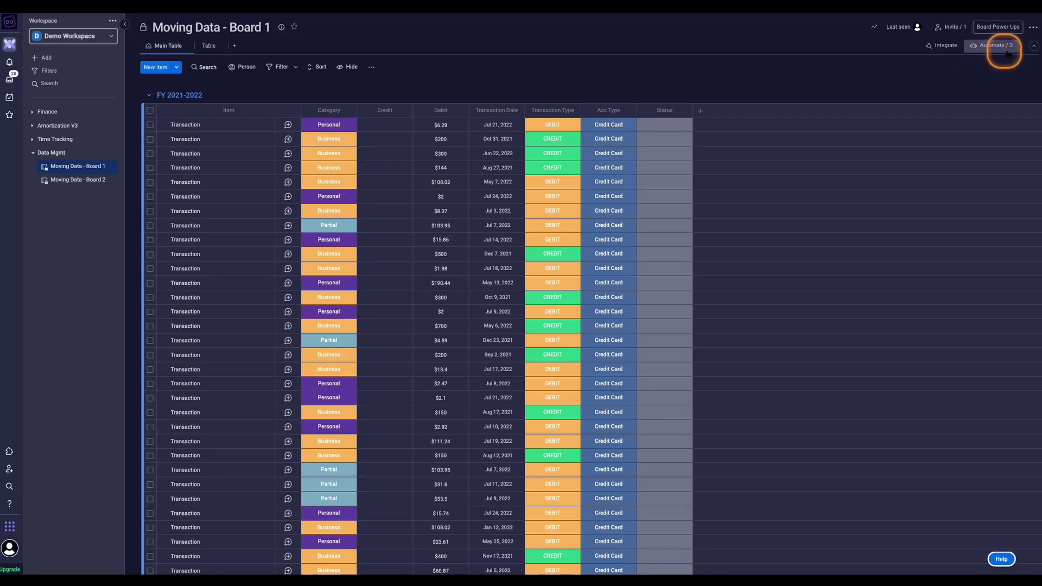
- Start a new board automation with the trigger "When Status changes to Vancouver"
left_click(995, 48)
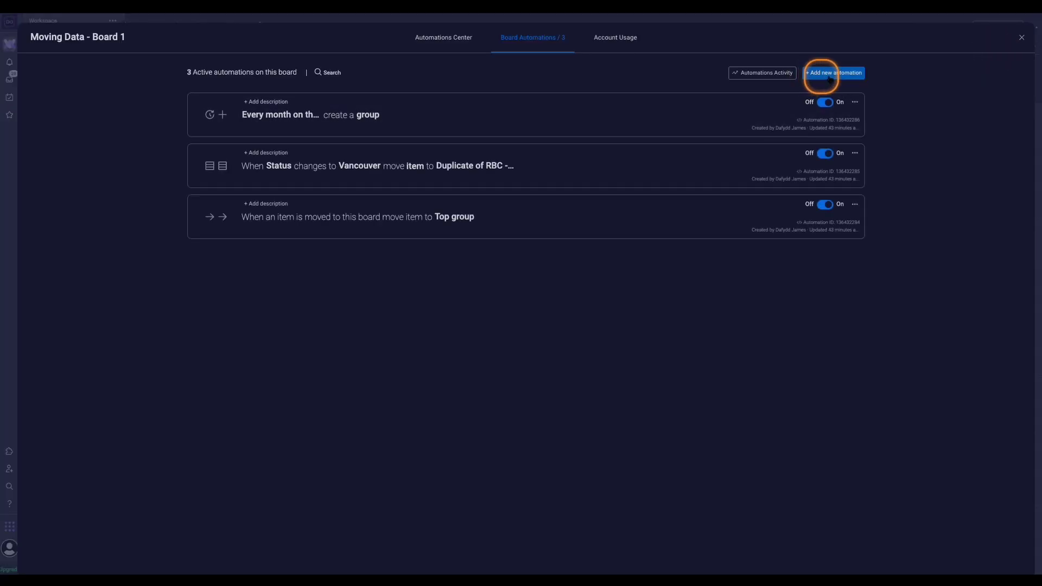
left_click(849, 76)
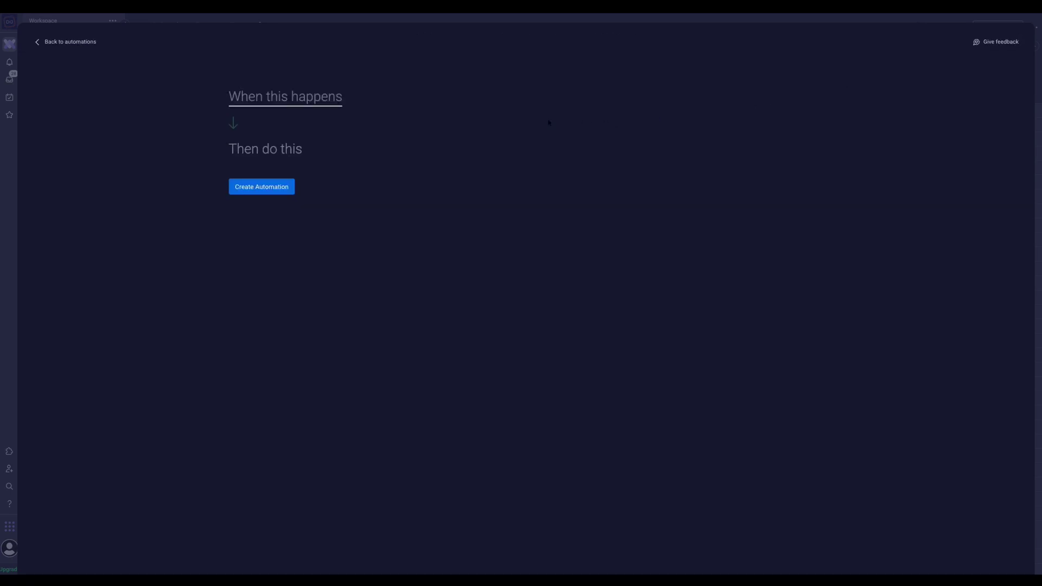
left_click(266, 105)
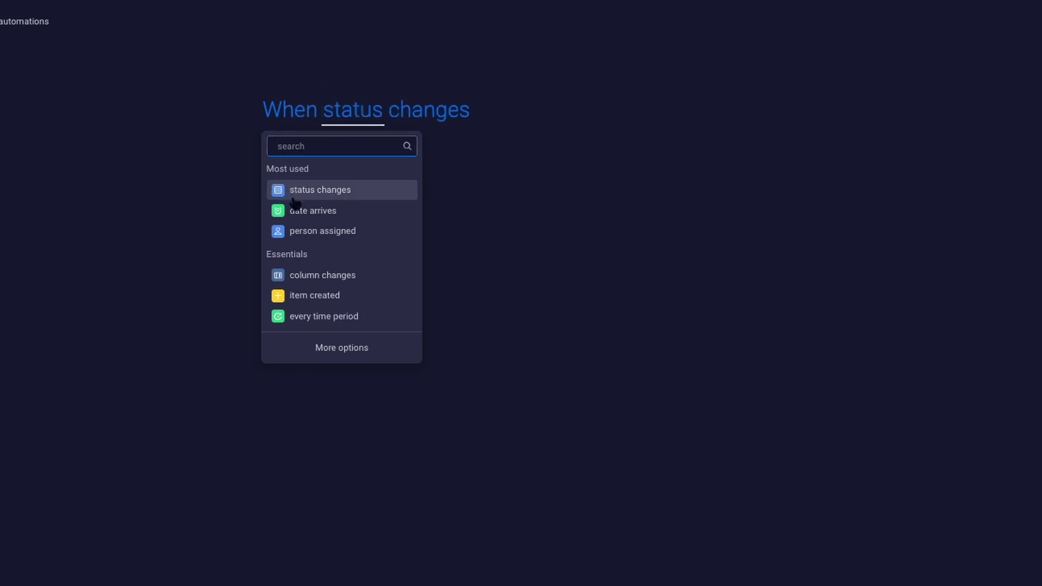
left_click(337, 193)
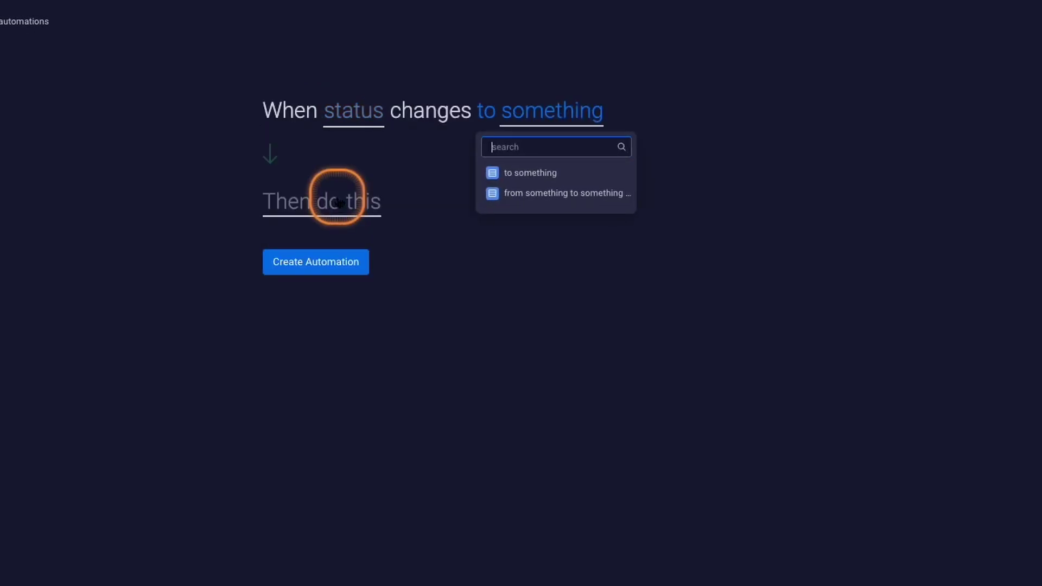
left_click(359, 121)
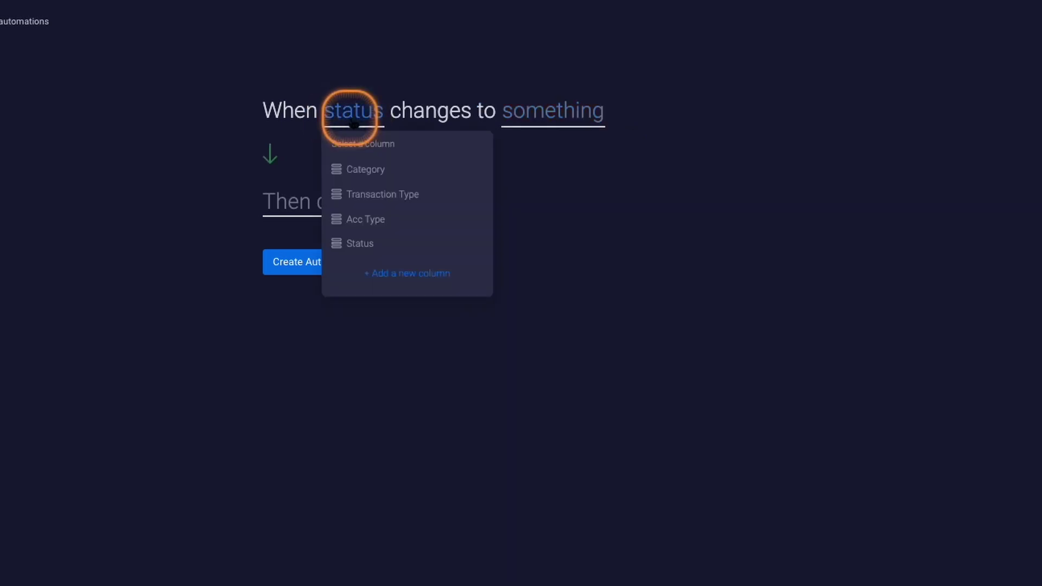
left_click(359, 243)
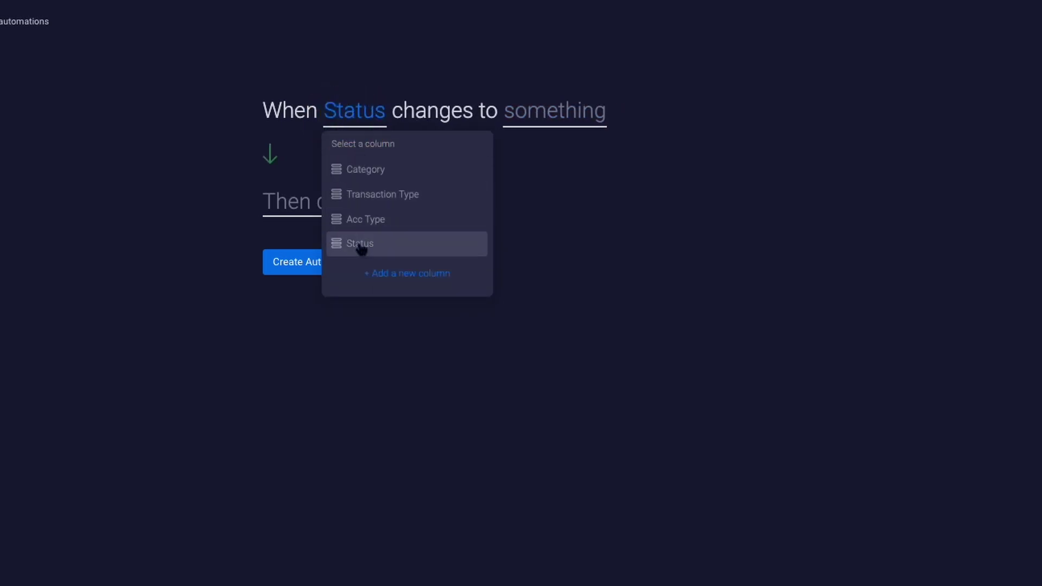
left_click(350, 251)
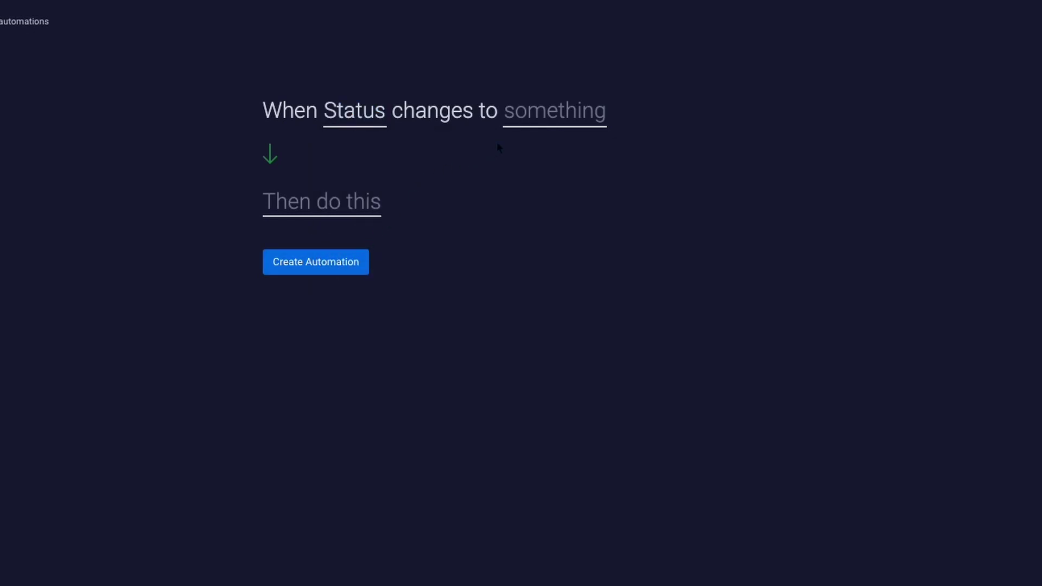
left_click(536, 124)
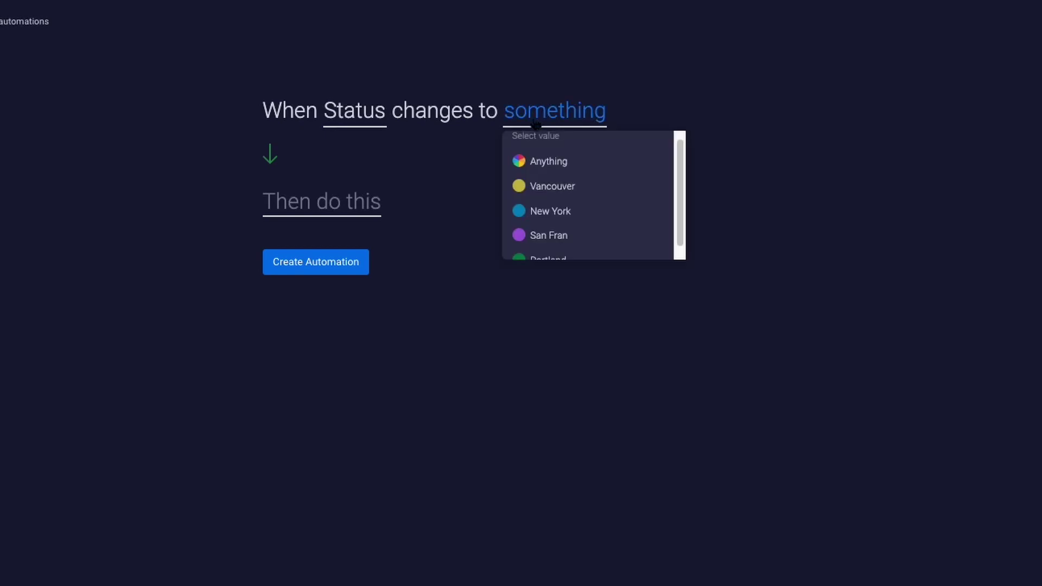
left_click(551, 195)
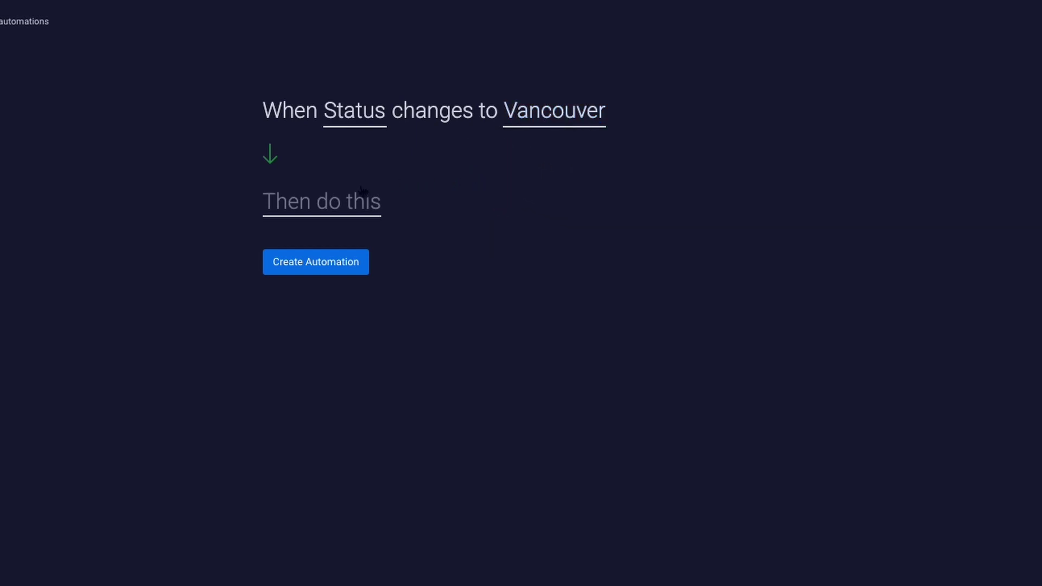
- Set the automation's action to move the item to the Moving Data - Board 2 board
left_click(307, 210)
type("move")
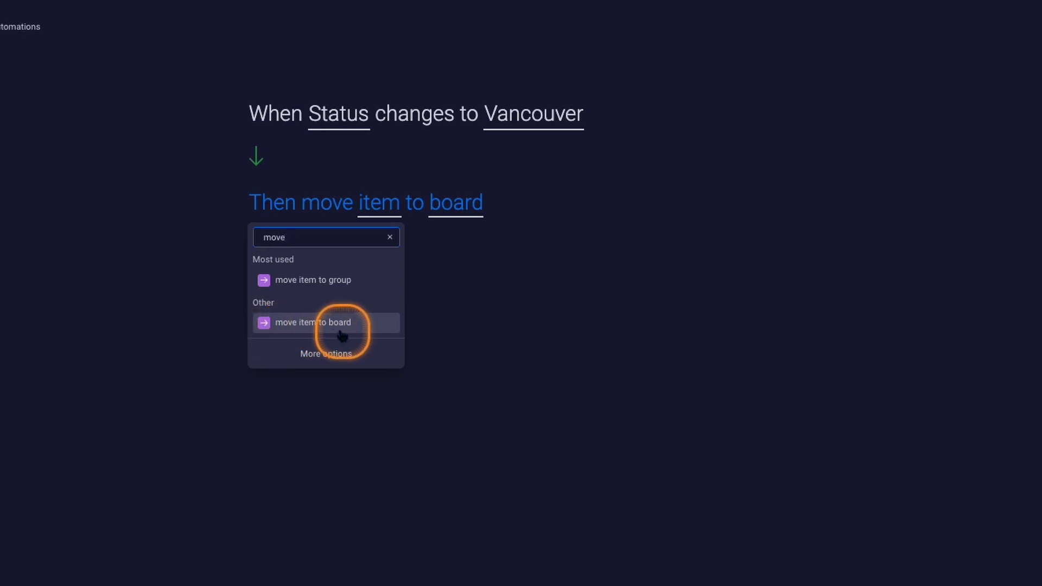
left_click(317, 329)
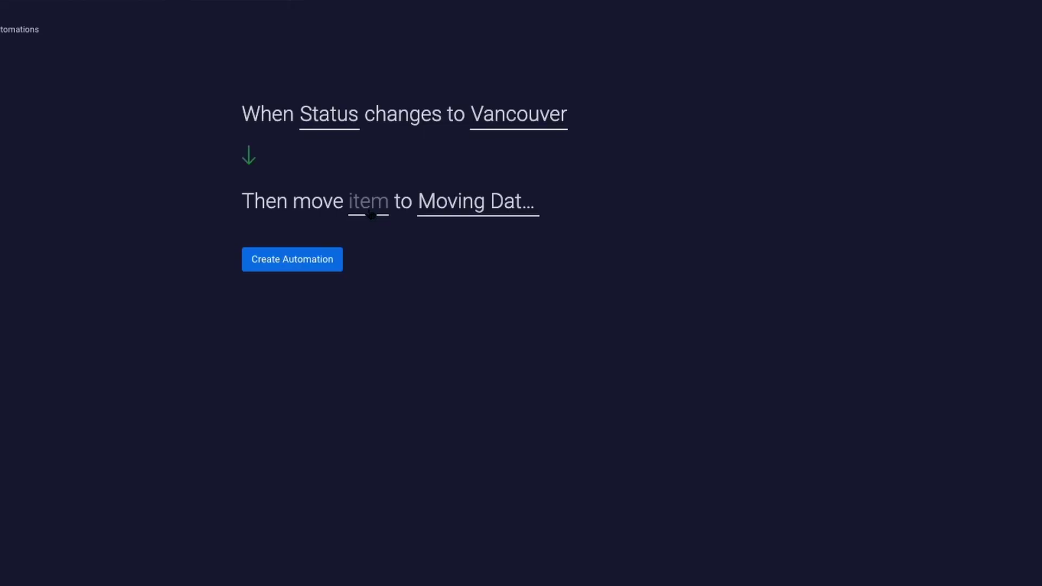
- Map the target board's Credit column to the source Debit column, leave the target Debit mapping empty, and create the automation
left_click(370, 214)
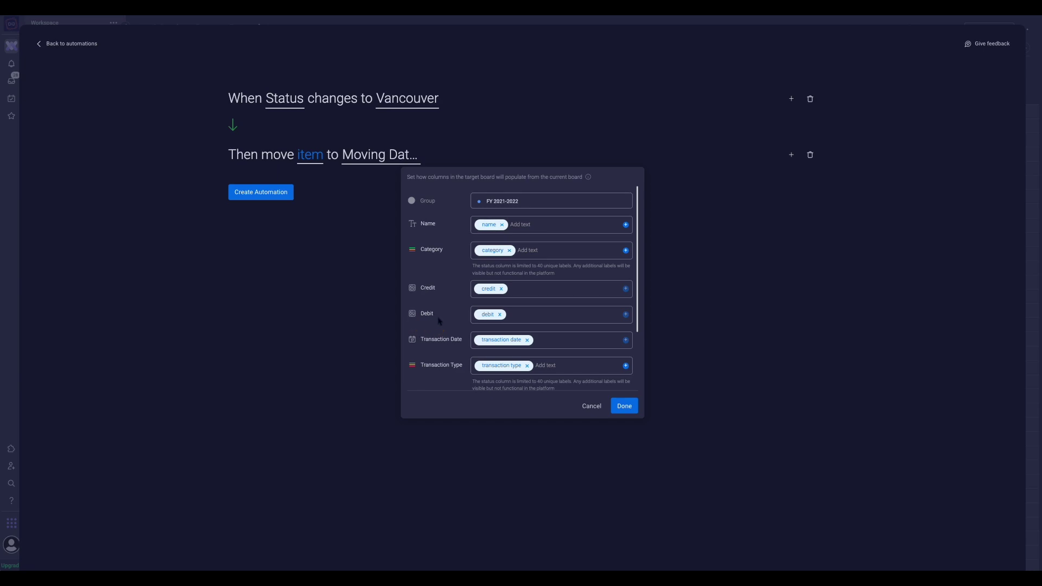
left_click(490, 323)
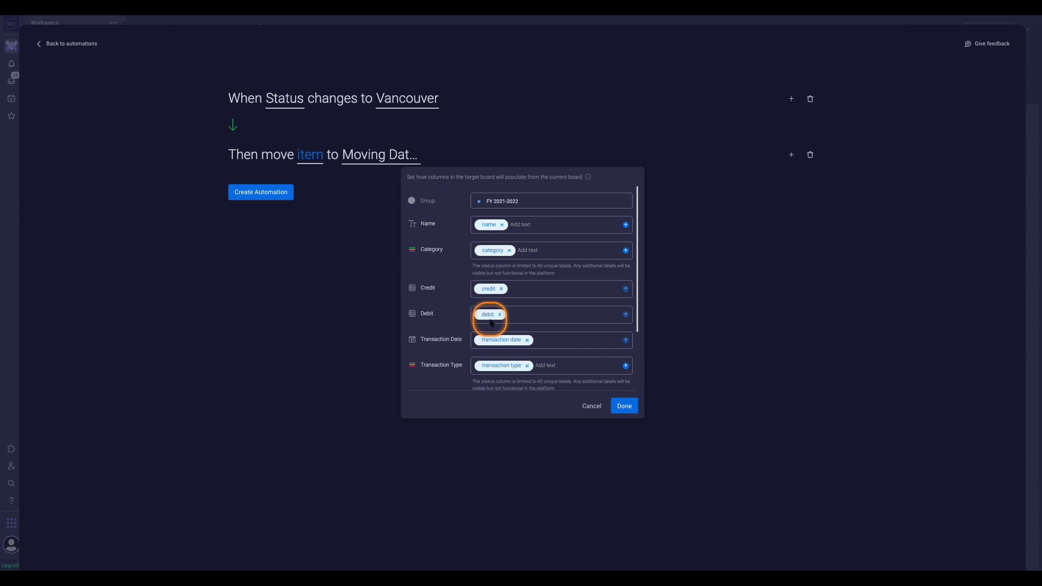
left_click(427, 296)
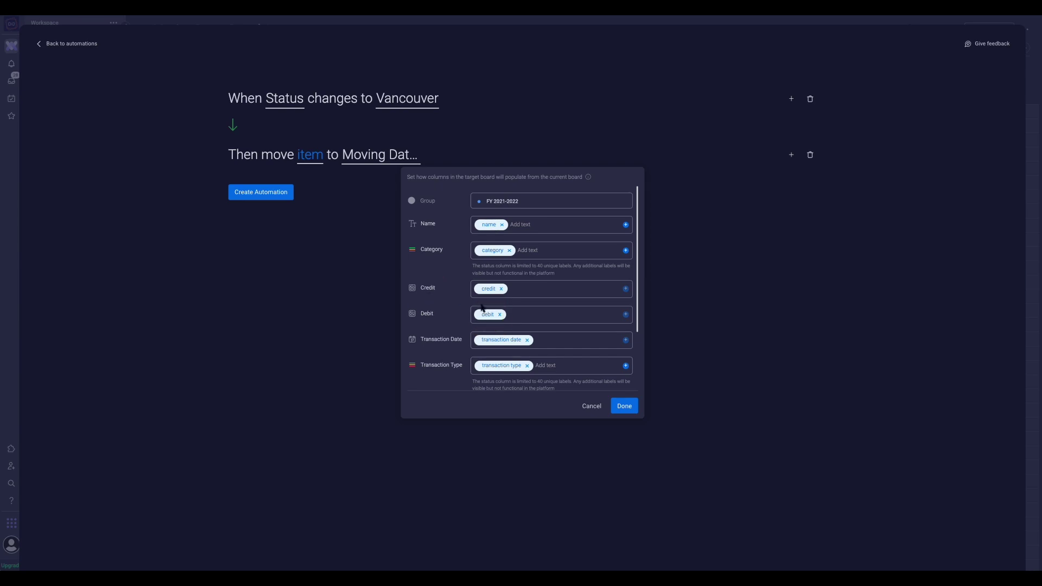
left_click(499, 315)
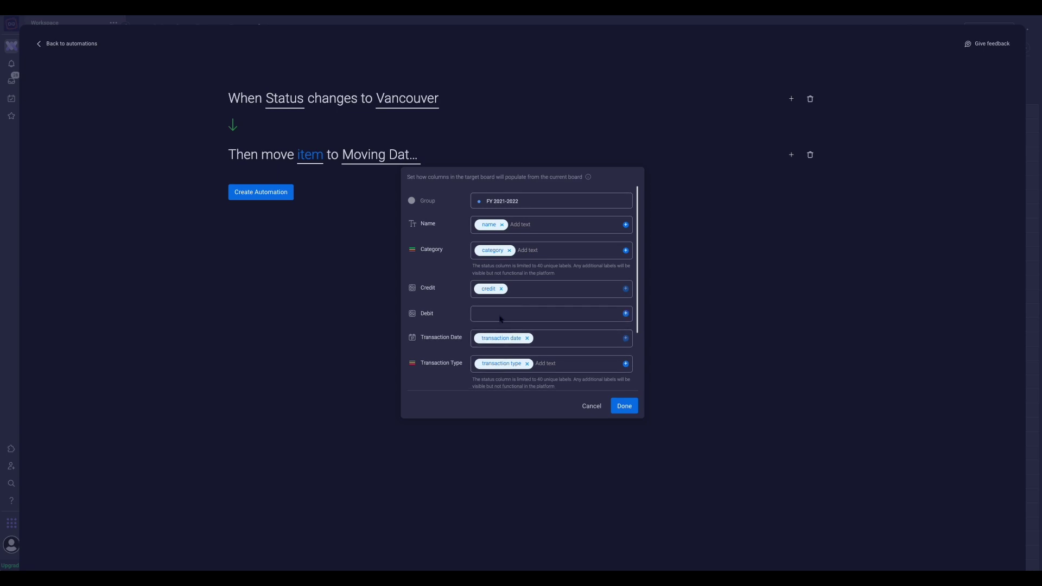
left_click(501, 289)
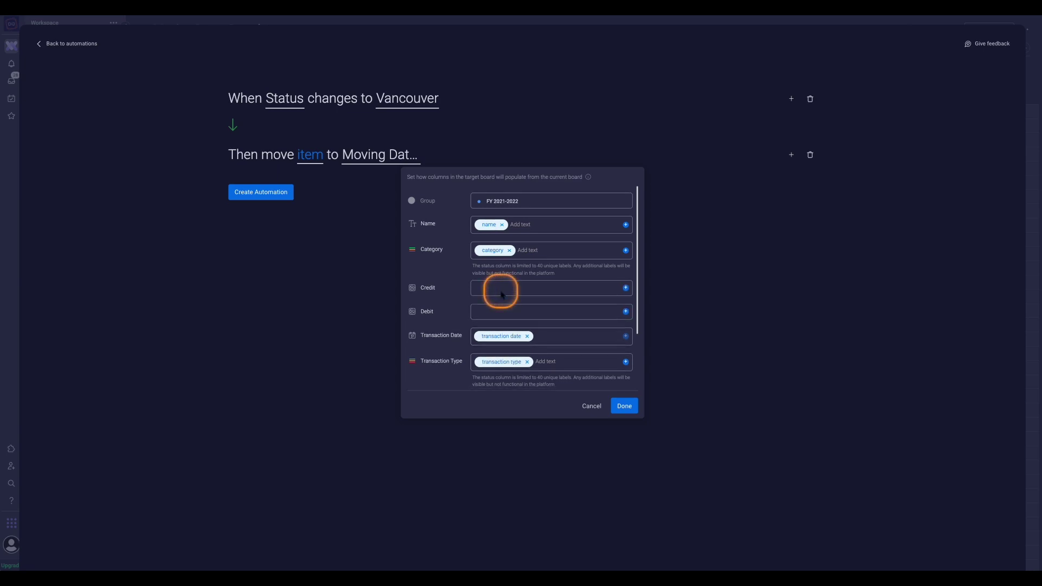
left_click(627, 292)
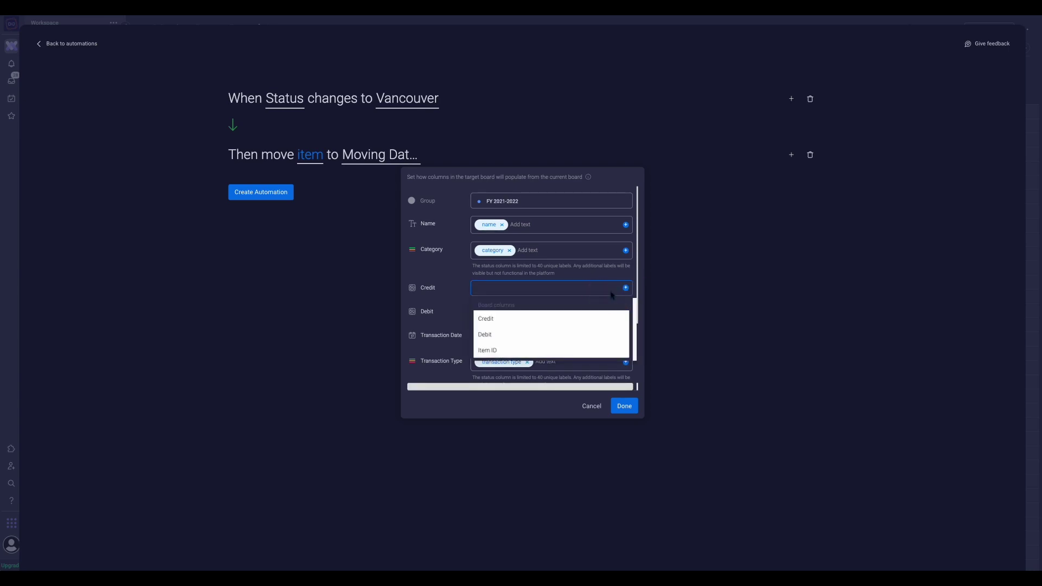
left_click(487, 341)
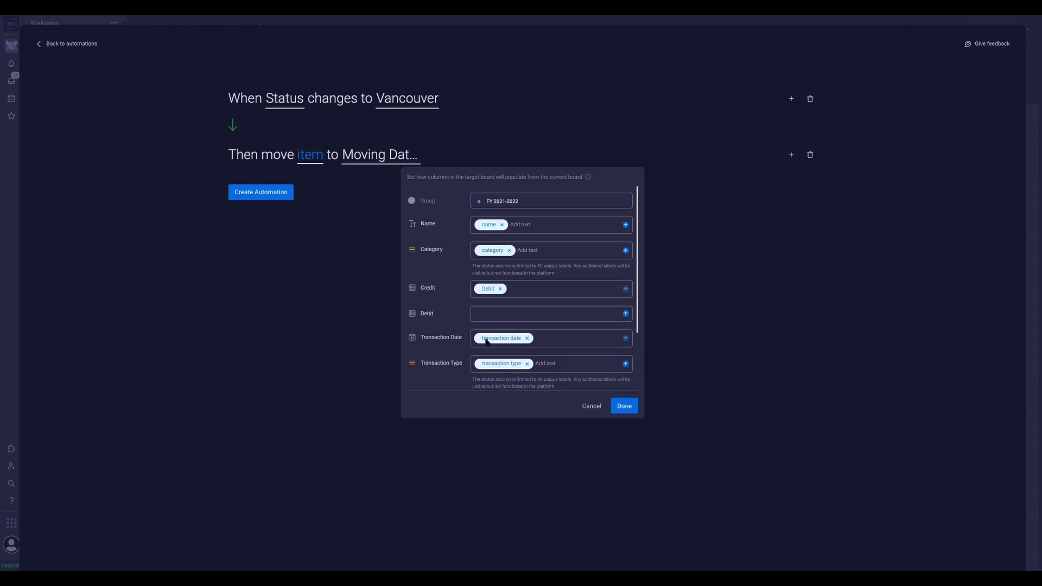
left_click(626, 413)
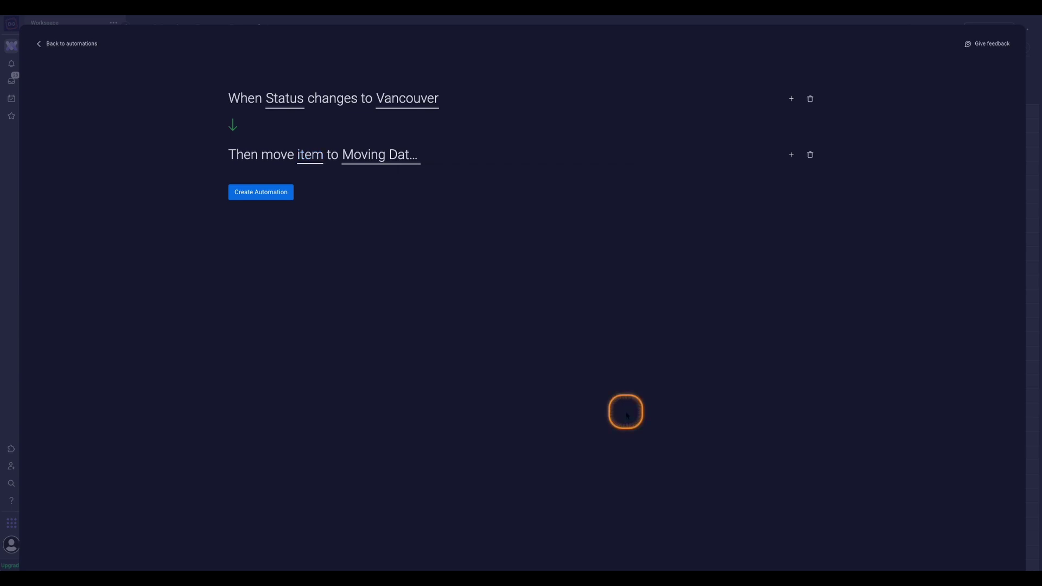
left_click(234, 197)
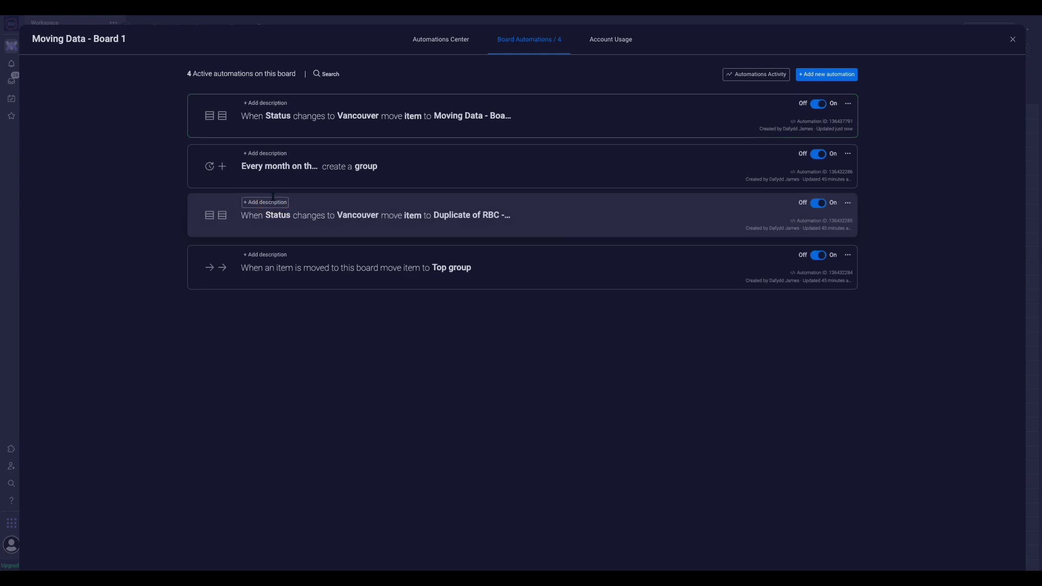
left_click(1013, 39)
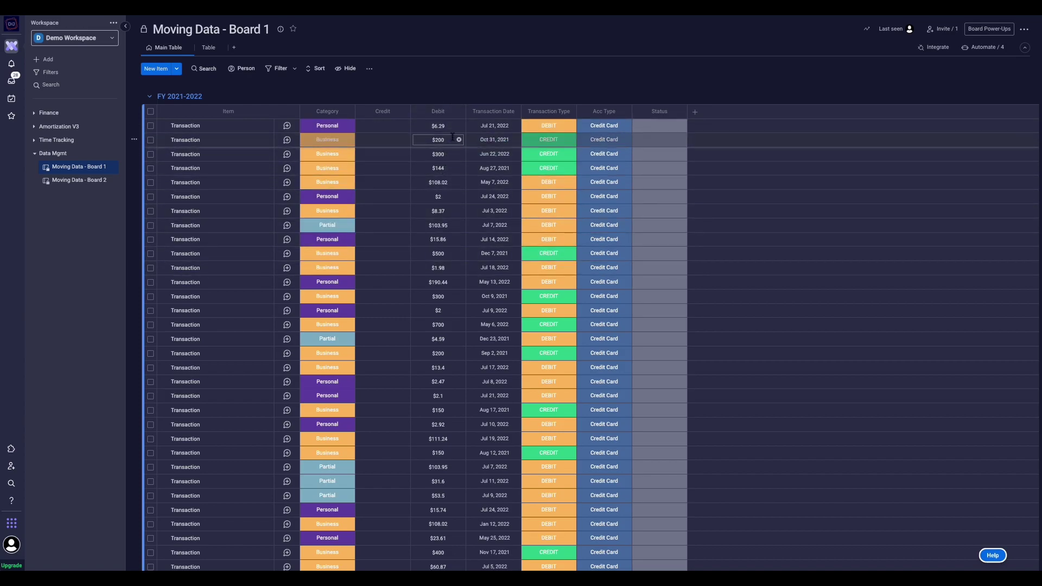
left_click(439, 117)
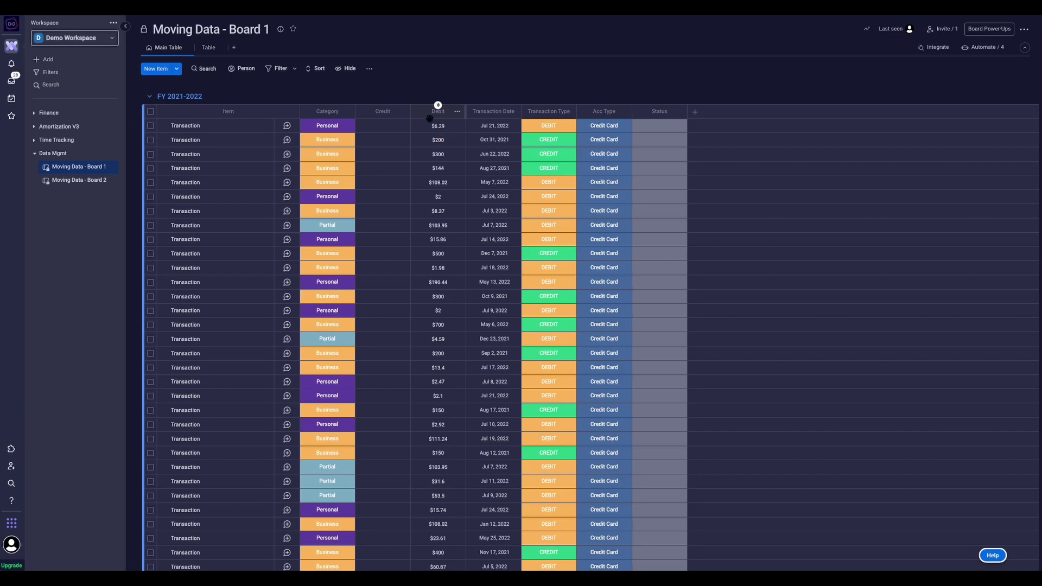
left_click(550, 145)
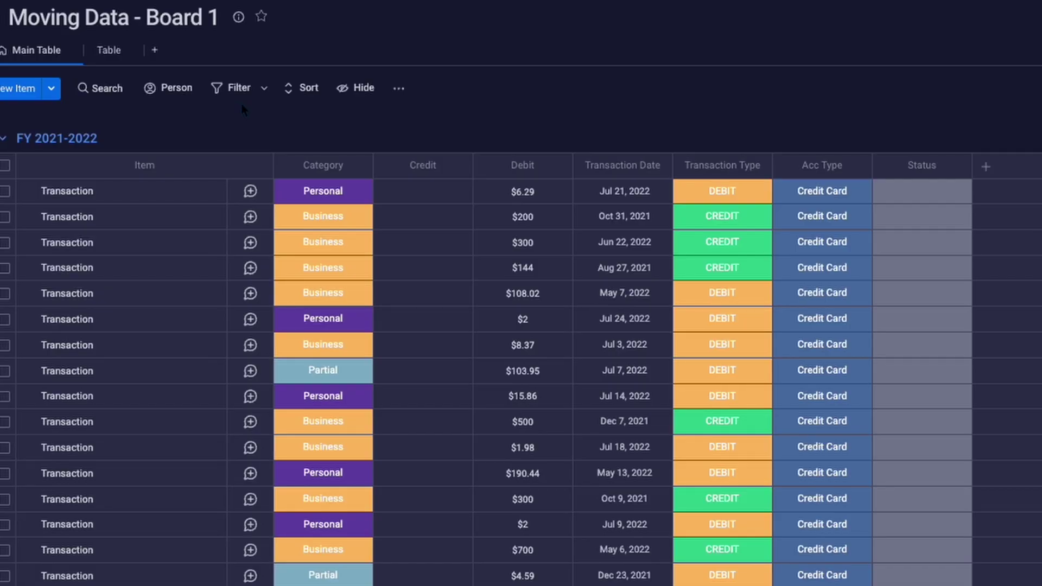
- Filter the board to items where Transaction Type is CREDIT
left_click(280, 73)
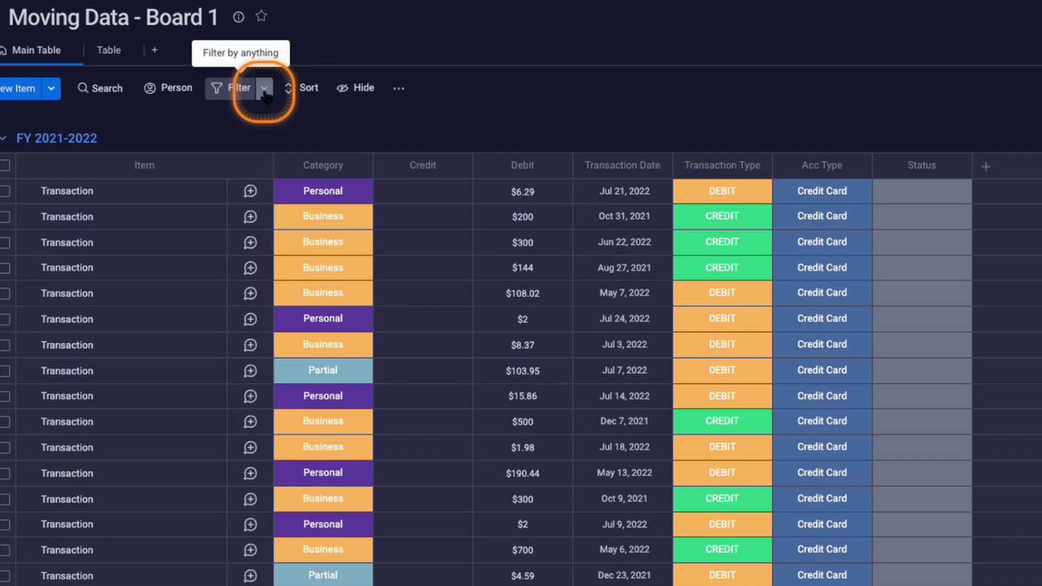
left_click(266, 91)
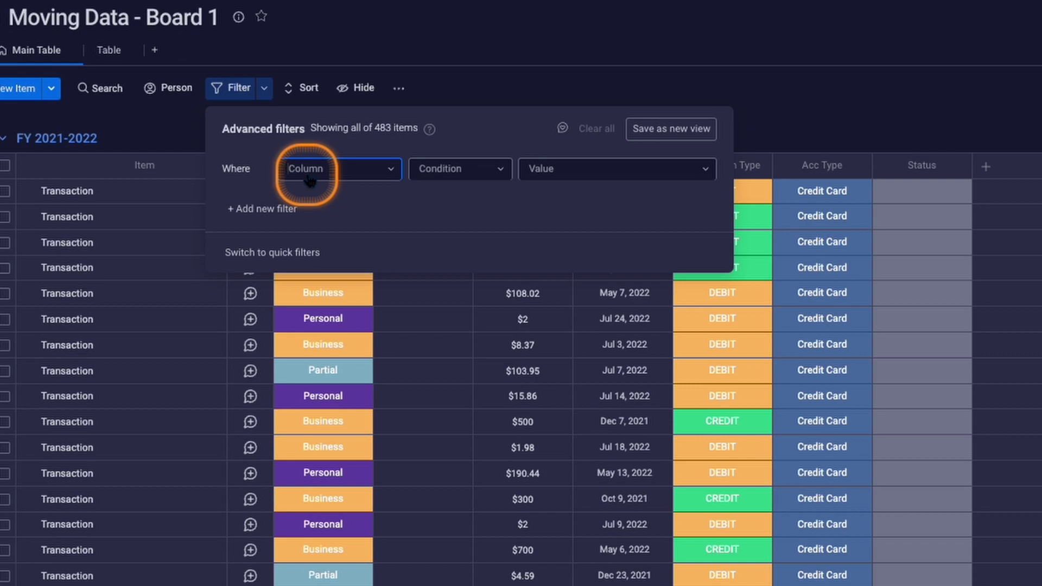
type("tran")
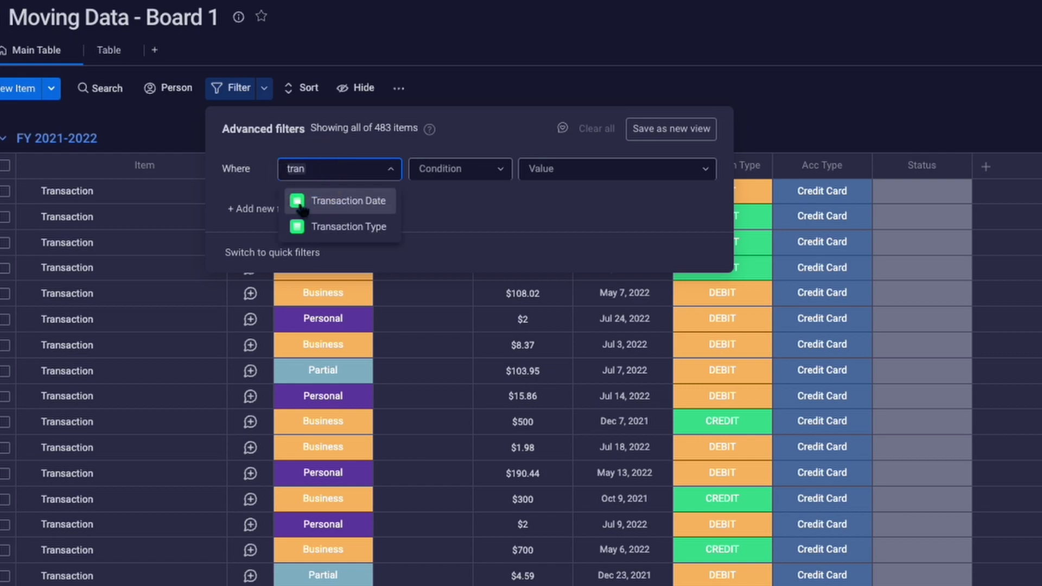
left_click(356, 232)
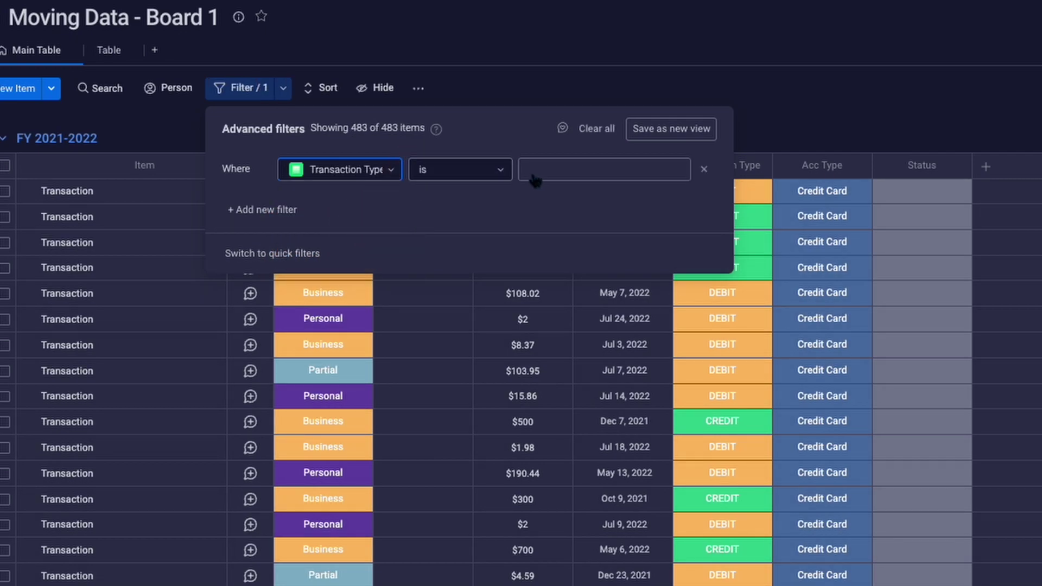
left_click(539, 179)
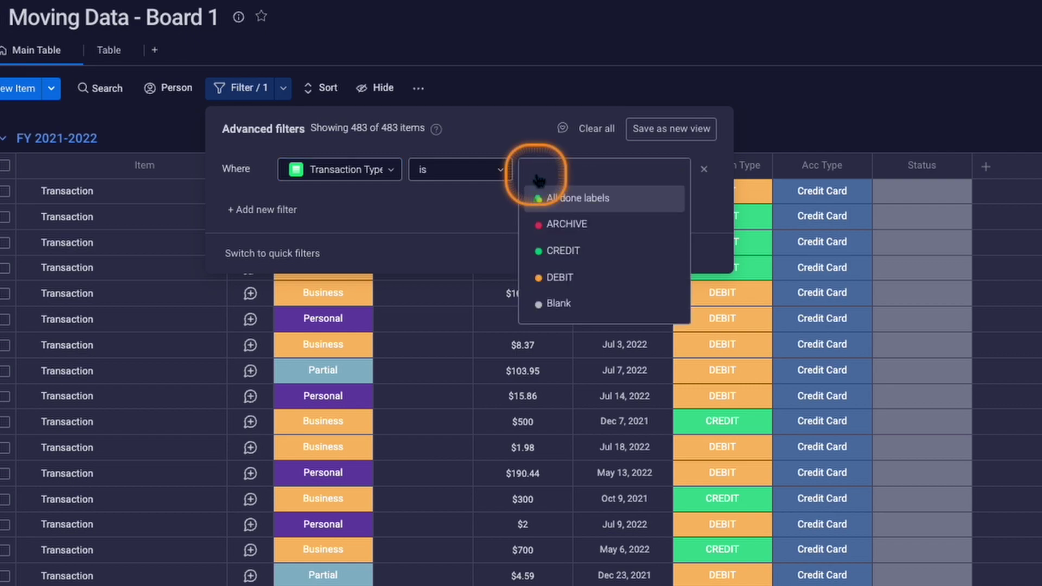
left_click(562, 262)
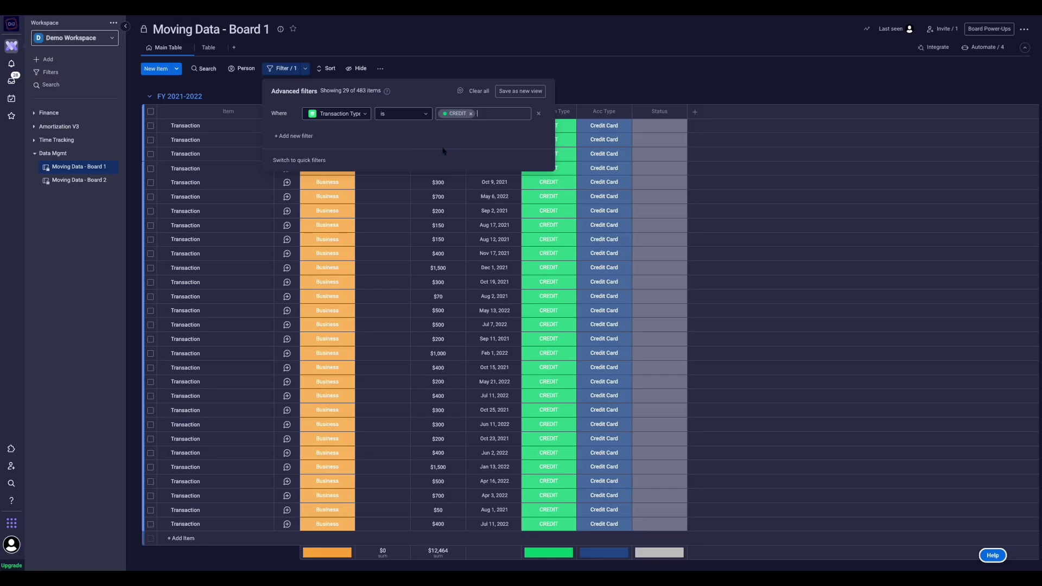
- Add a second filter condition requiring that the Debit column is not empty
left_click(282, 139)
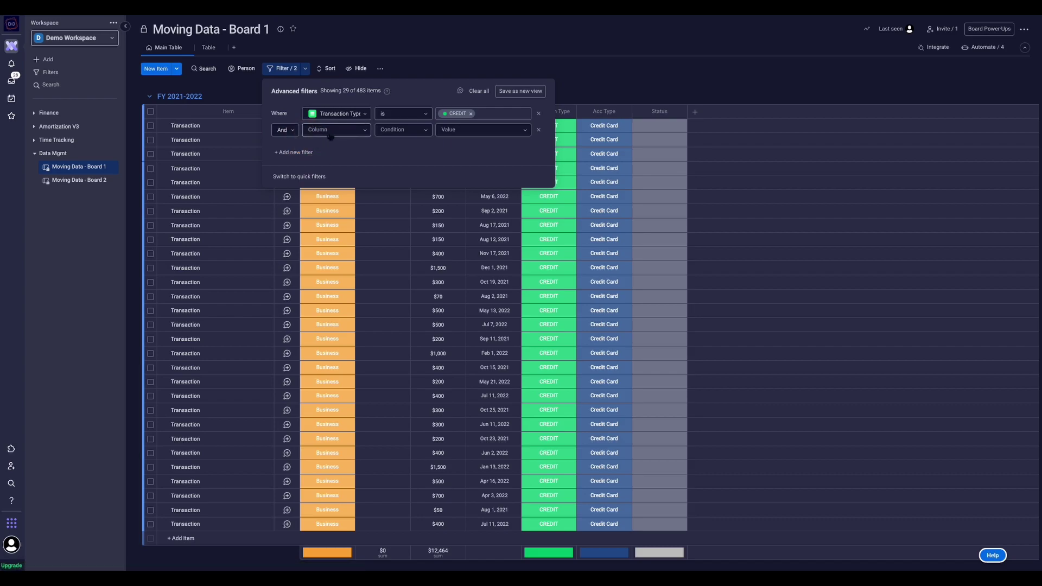
left_click(330, 136)
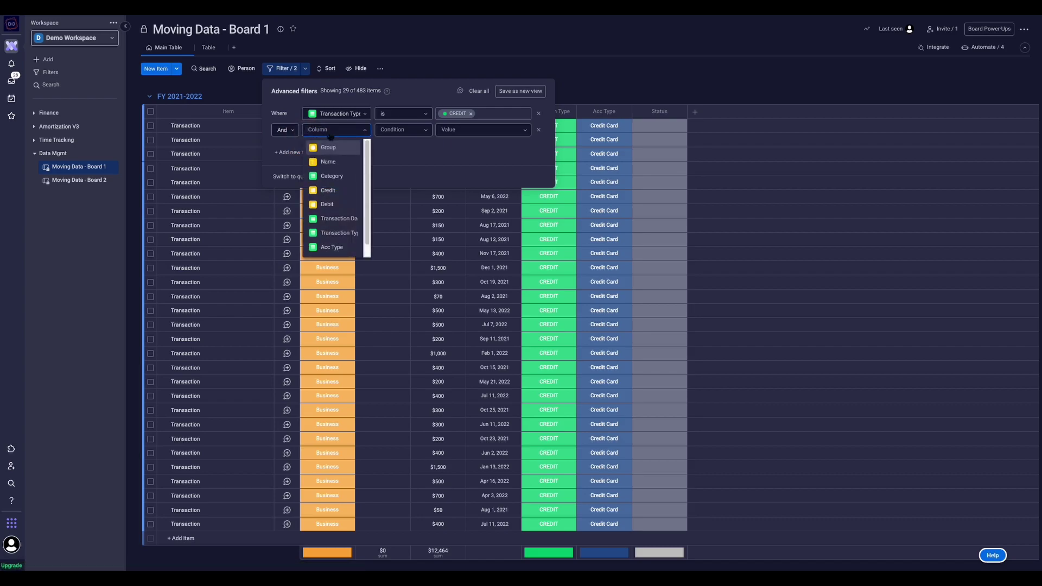
type("debit")
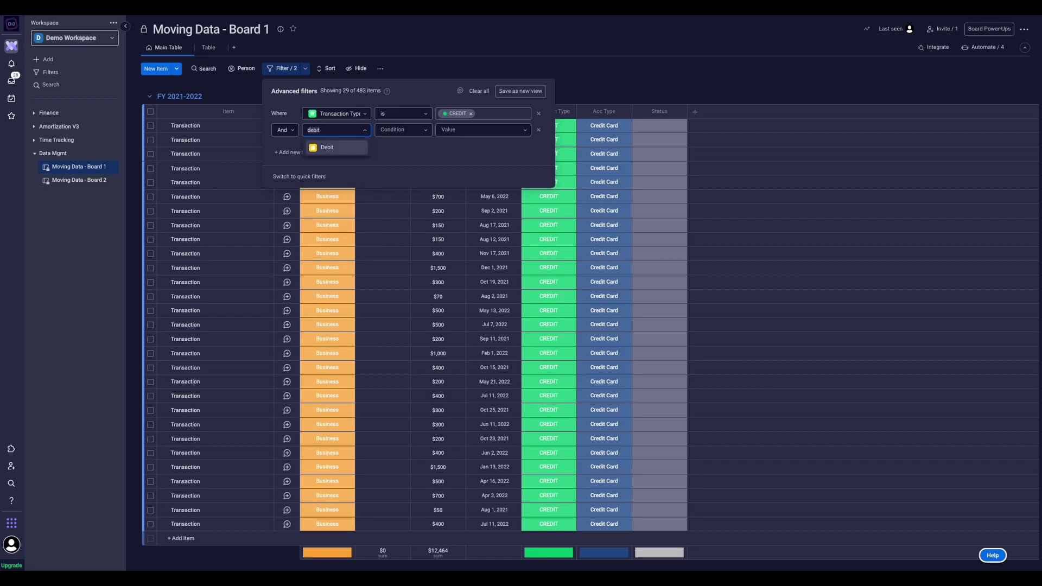
left_click(326, 147)
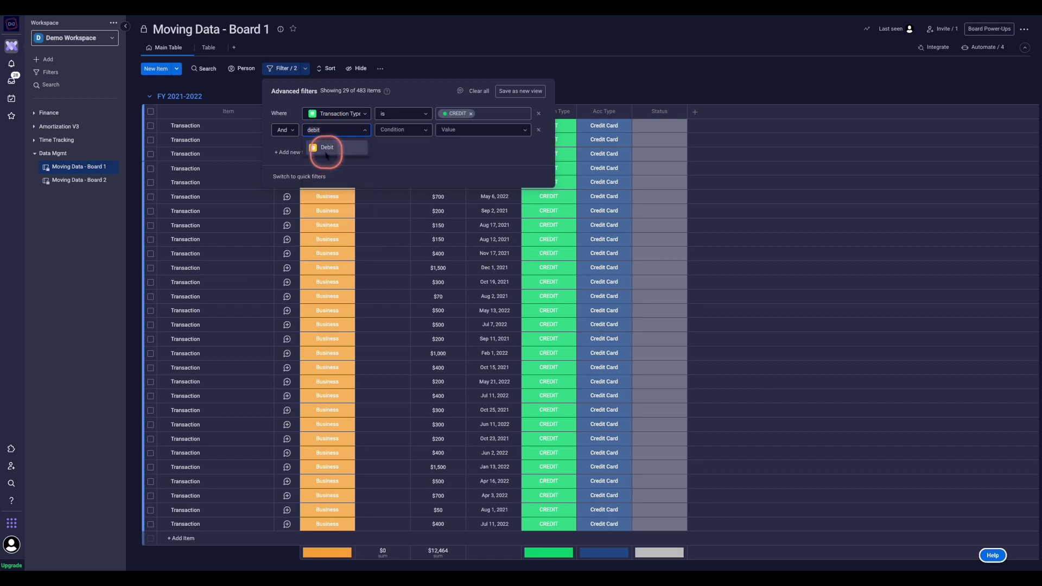
left_click(383, 133)
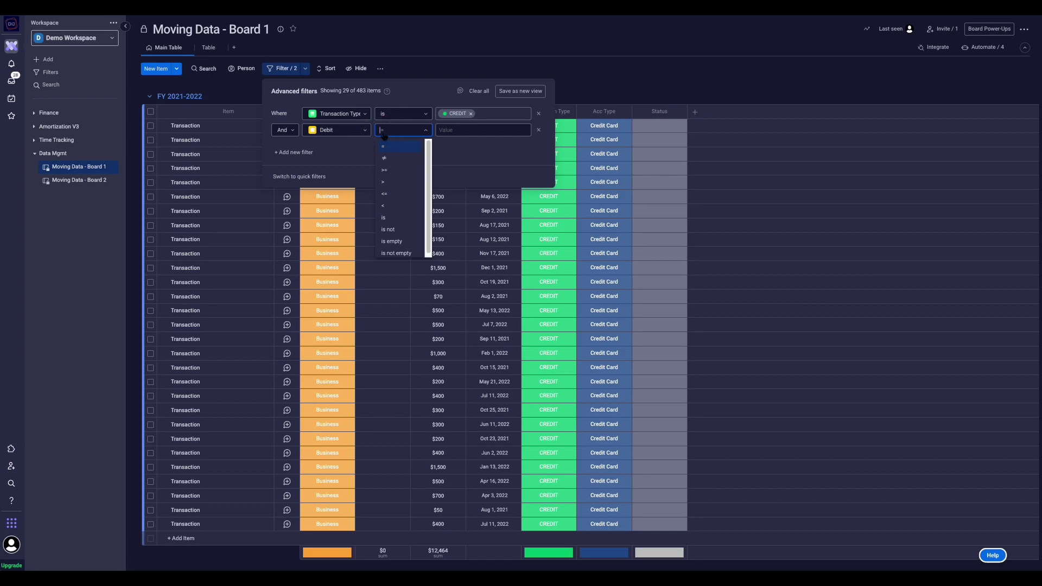
left_click_drag(383, 258, 408, 256)
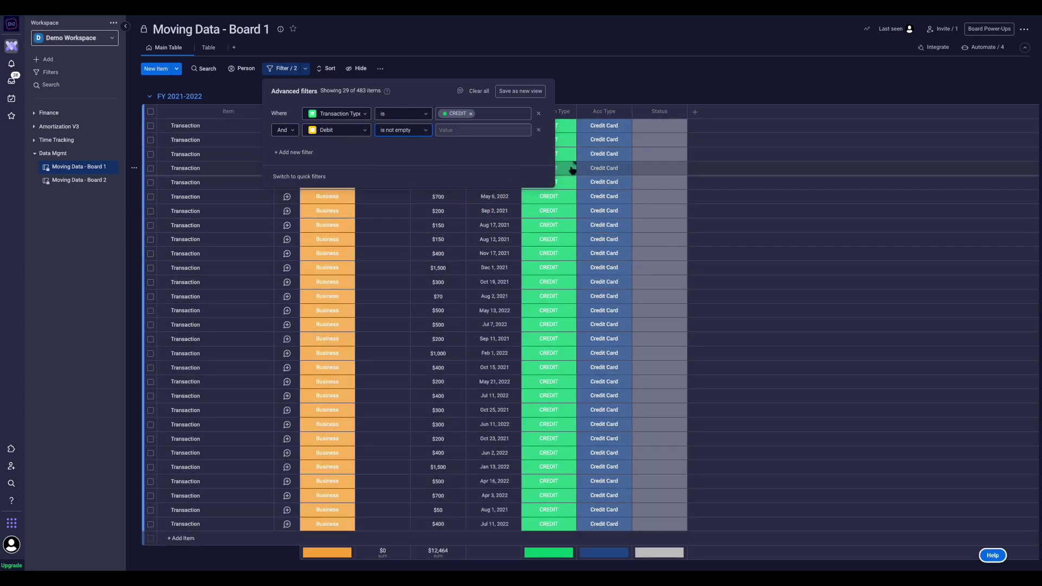
left_click(608, 88)
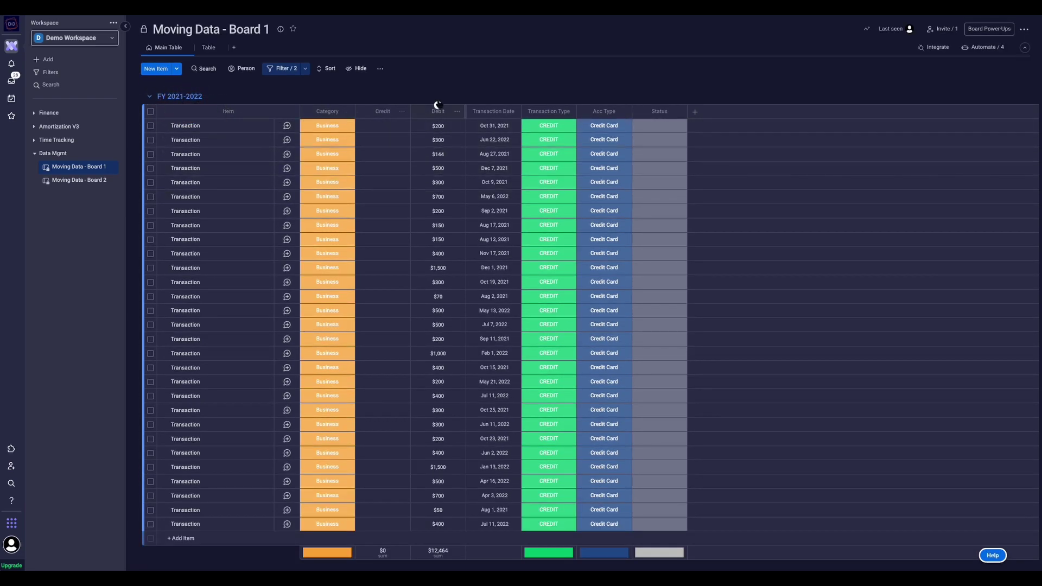
- Select all filtered items in the FY 2021-2022 group and set their Status to Vancouver
left_click(151, 112)
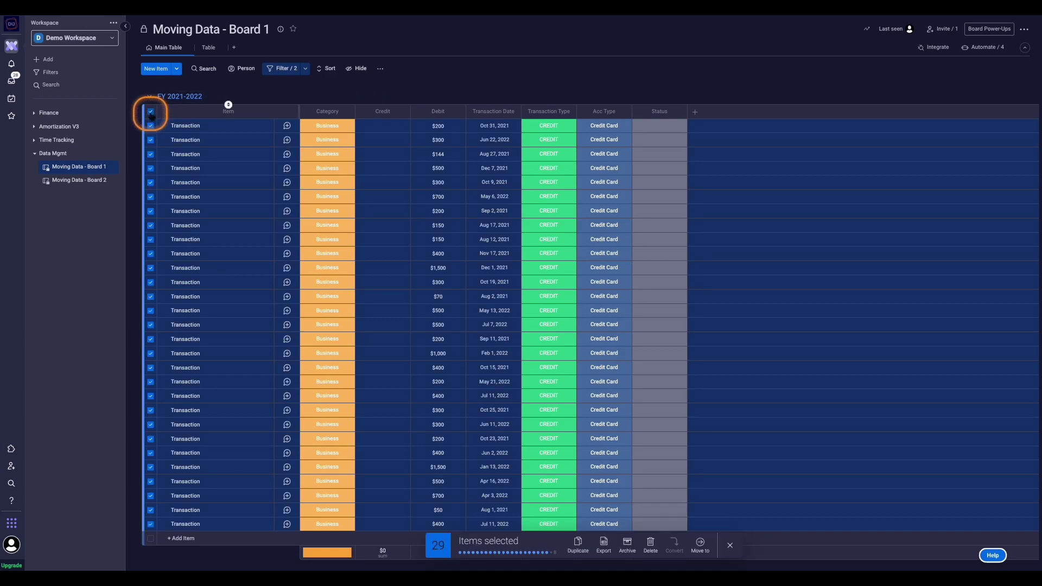
left_click(661, 131)
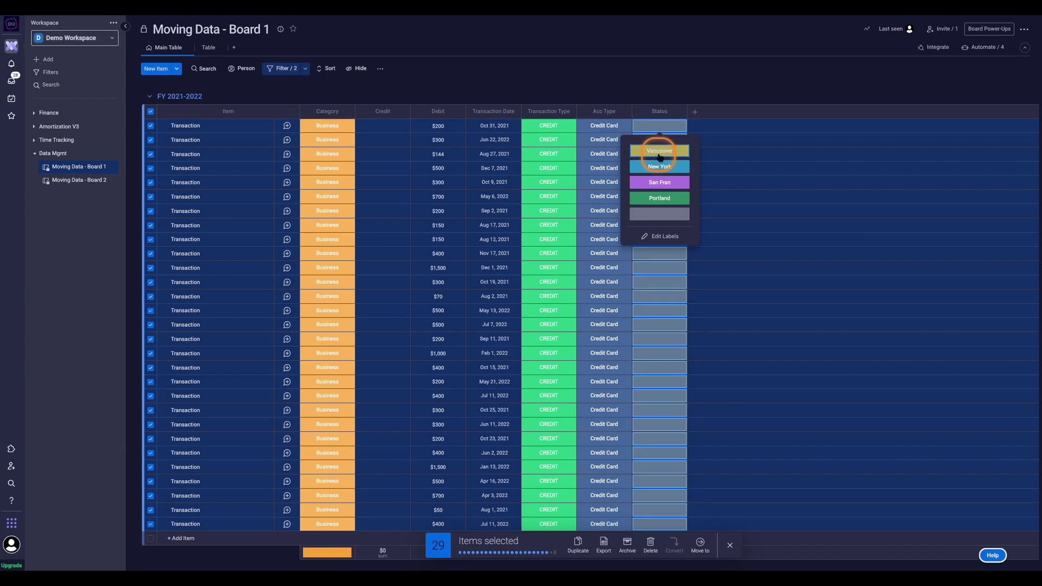
left_click(659, 154)
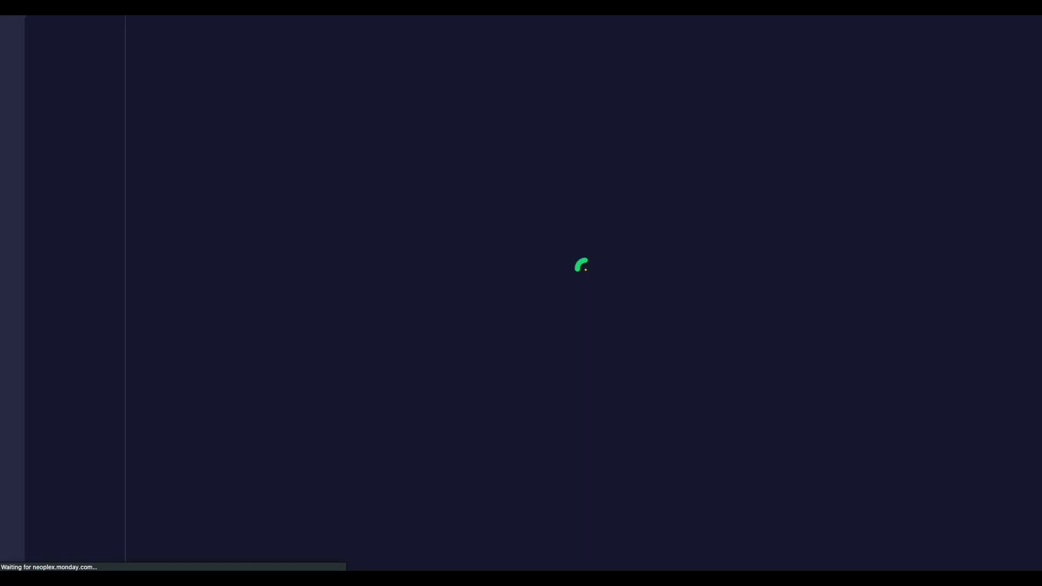
- Select the lower range of FY 2021-2022 transactions through the last item, set their Transaction Type to CREDIT and clear their Credit values
scroll(452, 170, "down", 10)
scroll(453, 170, "down", 15)
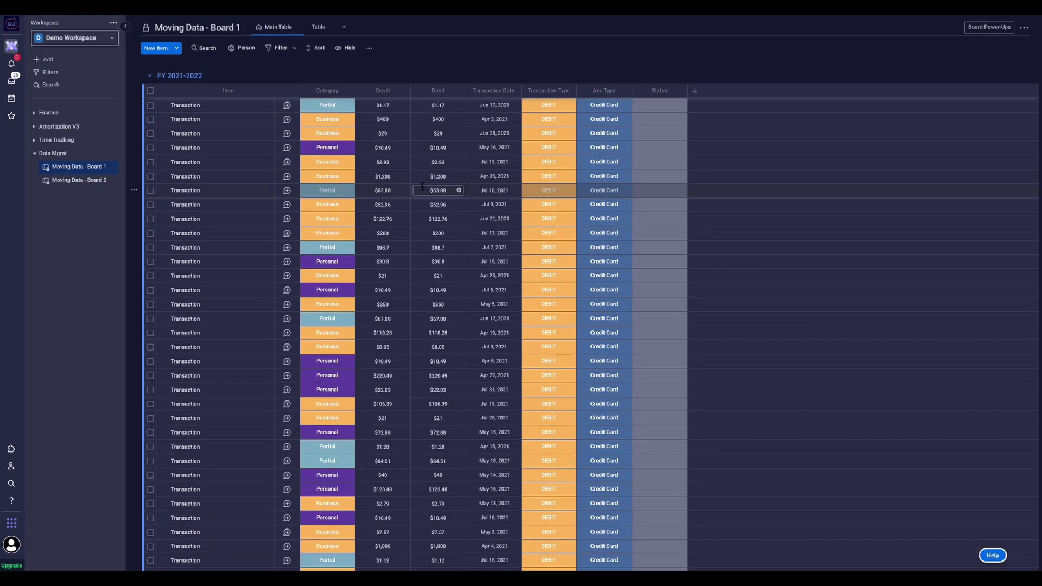
left_click(151, 204)
scroll(201, 212, "down", 20)
right_click(151, 323)
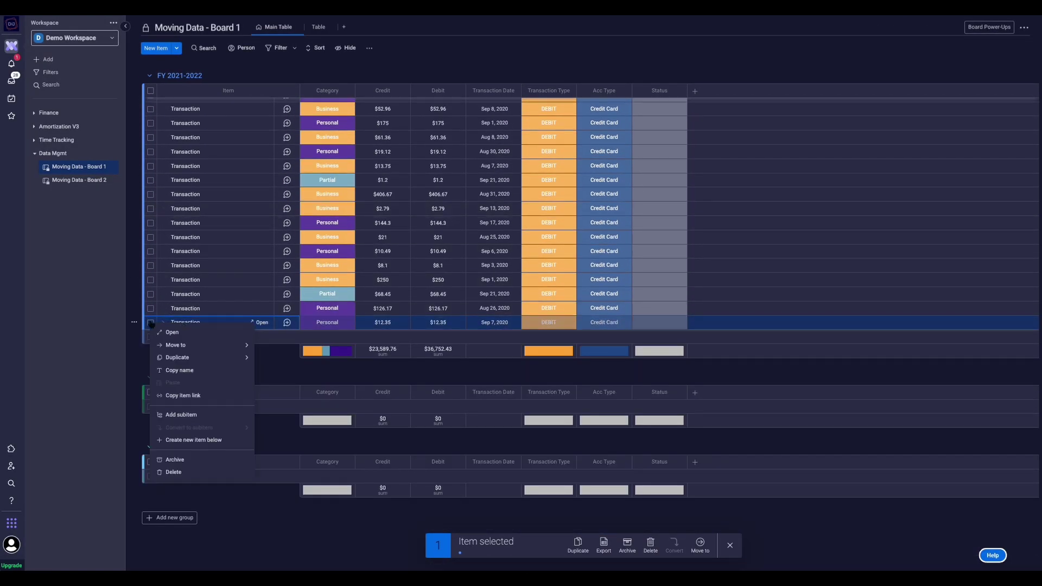
left_click(151, 323, "shift")
scroll(490, 266, "up", 20)
scroll(490, 271, "down", 10)
left_click(551, 259)
left_click(555, 300)
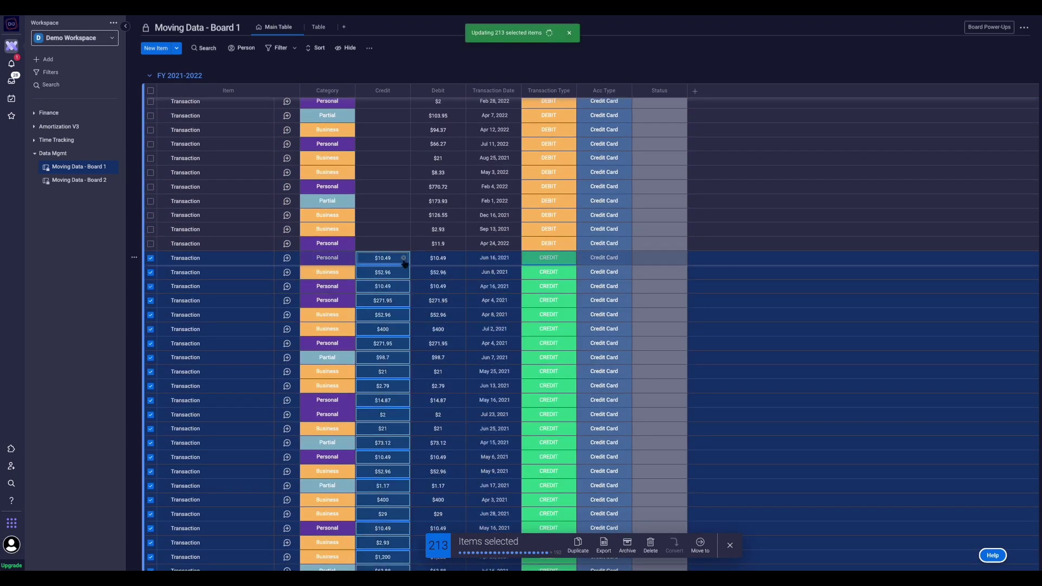
left_click(591, 34)
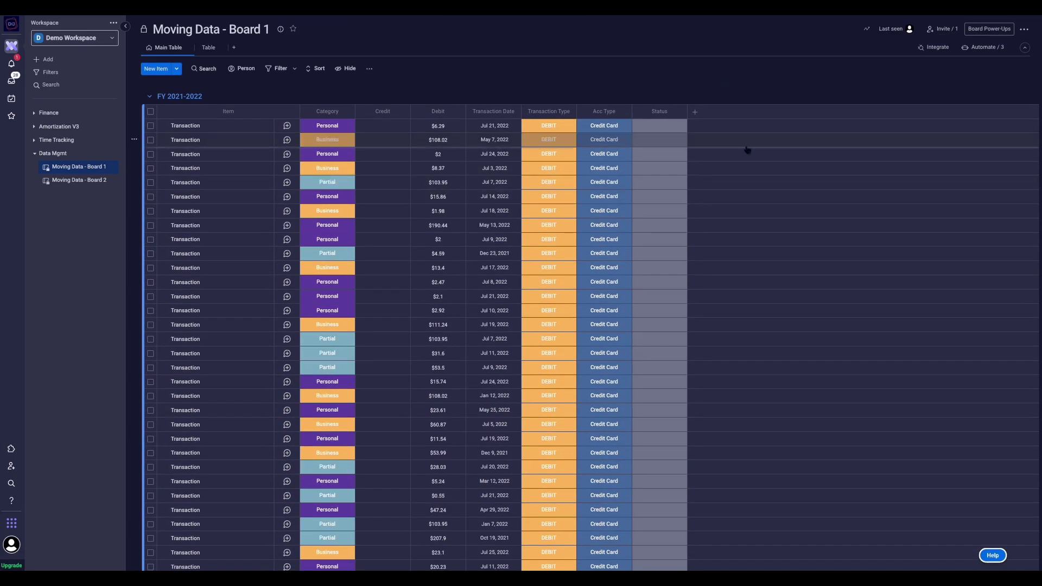
- Edit the board's switched-off Vancouver move automation and set its target board to Moving Data - Board 2
left_click(999, 53)
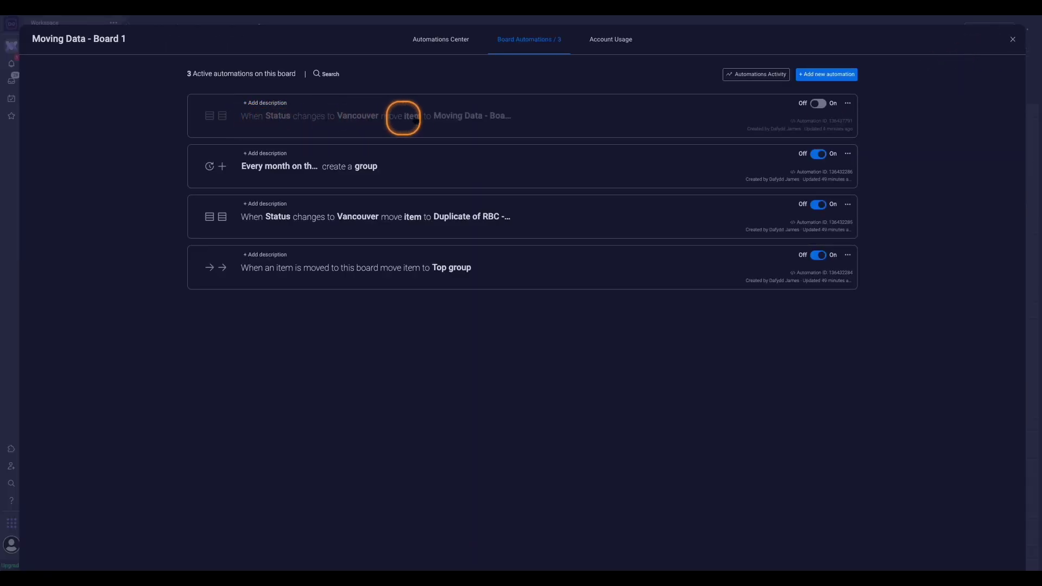
left_click(507, 121)
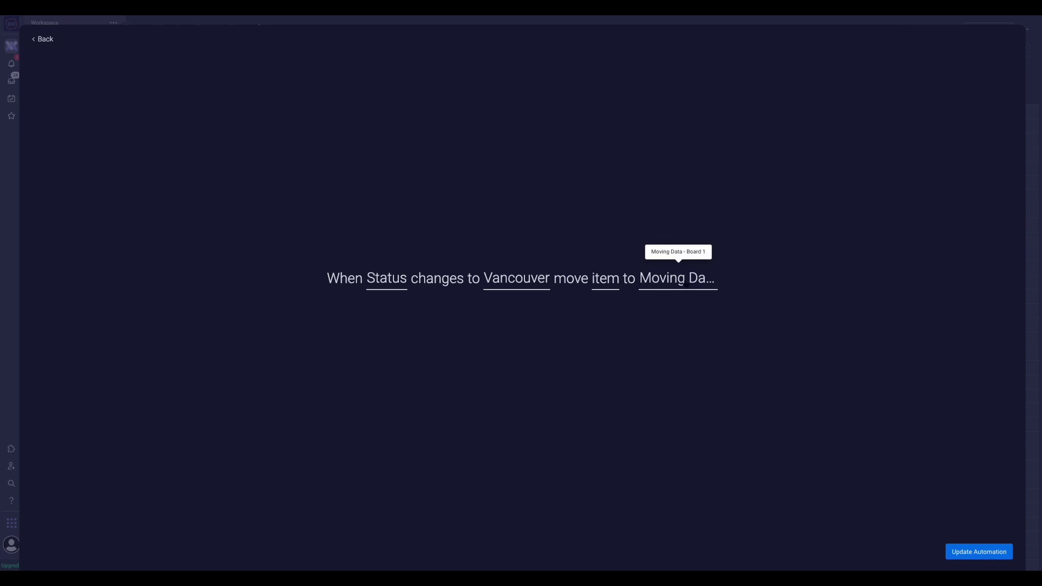
left_click(682, 282)
left_click(654, 338)
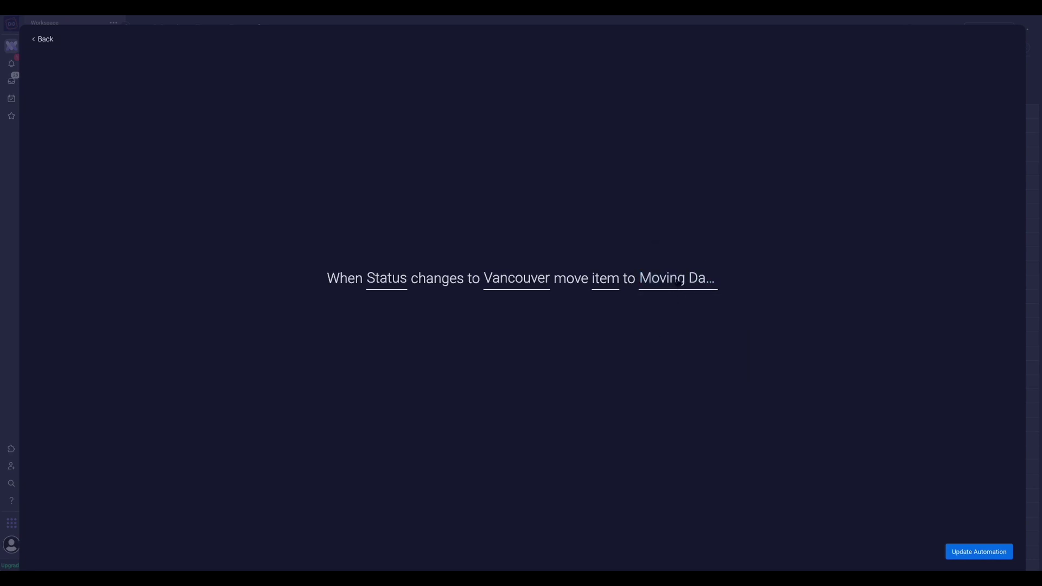
left_click(677, 280)
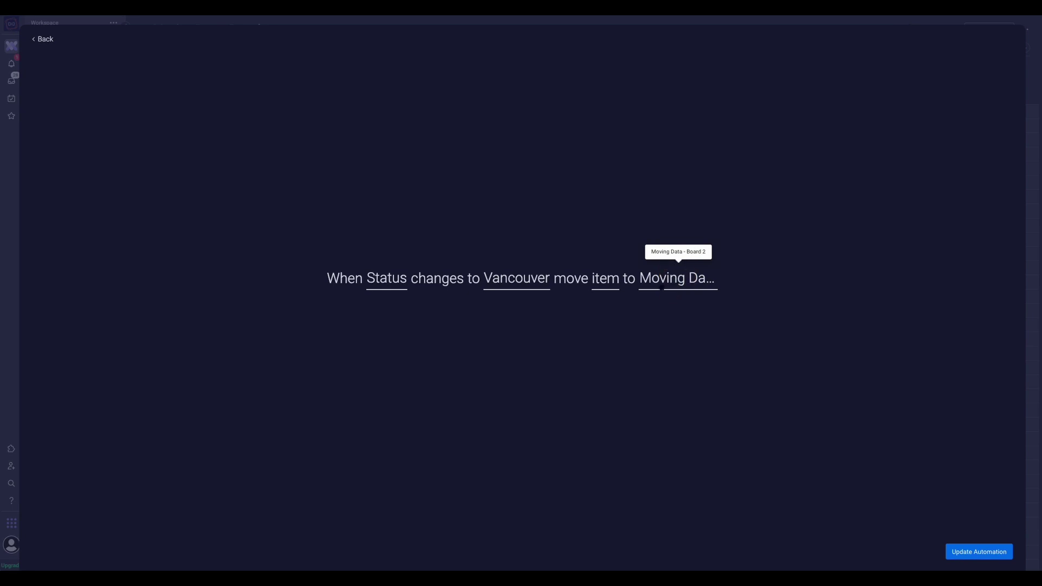
- Confirm the item mapping with Credit filled from Debit and target Debit empty, then update the automation and switch it on
left_click(606, 283)
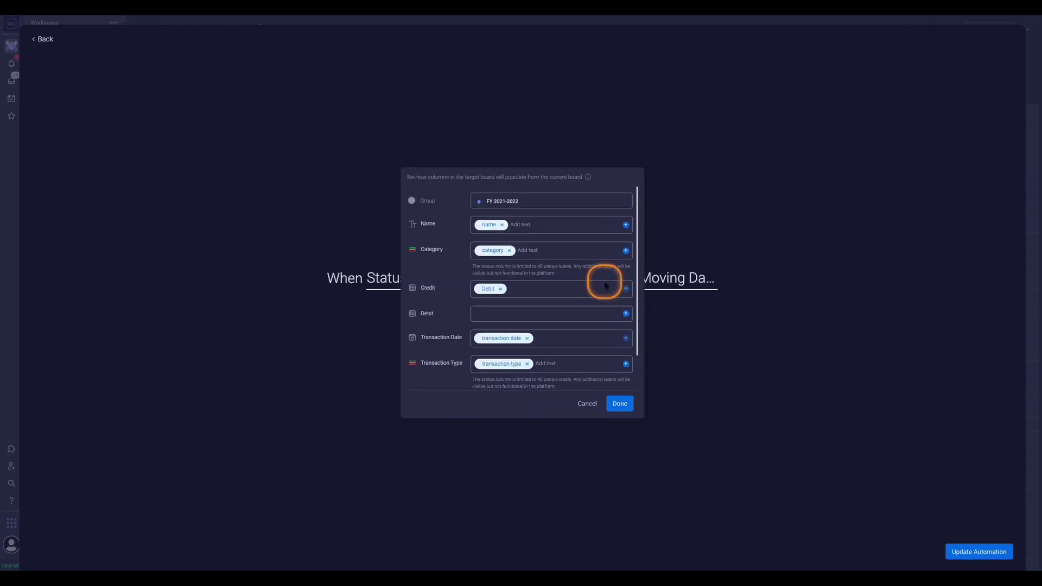
left_click(530, 238)
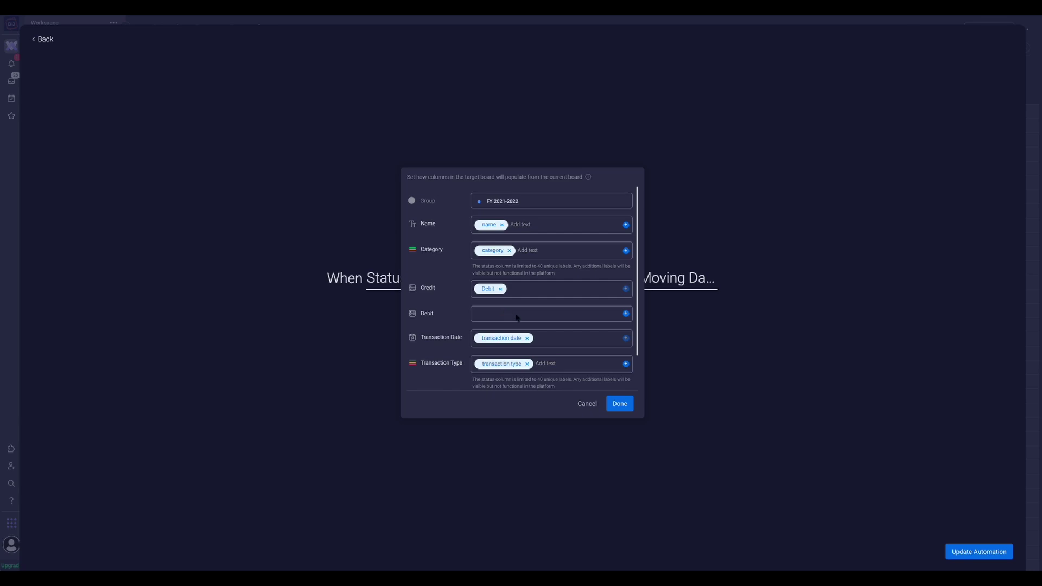
left_click(621, 410)
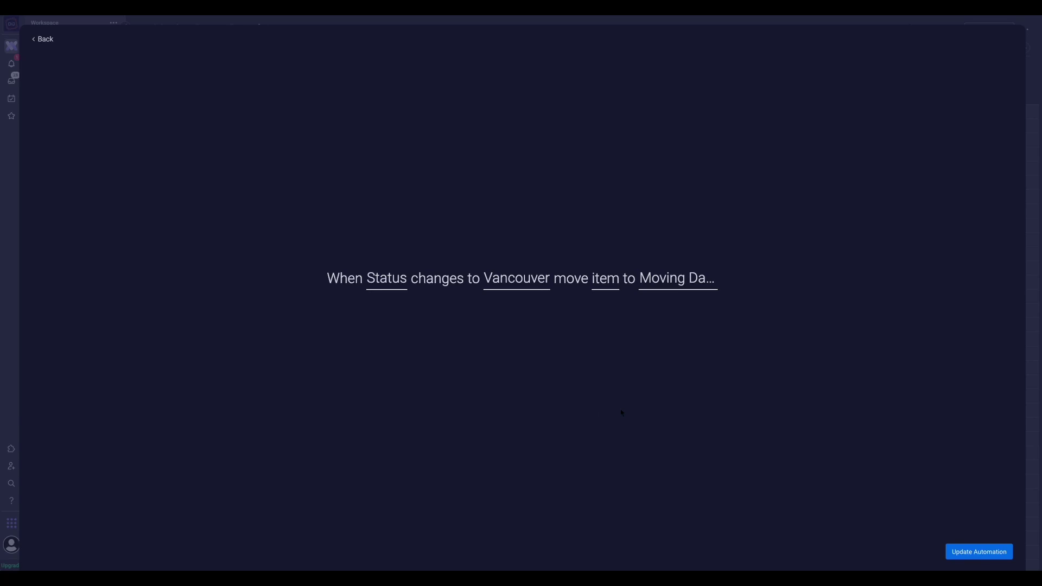
left_click(955, 552)
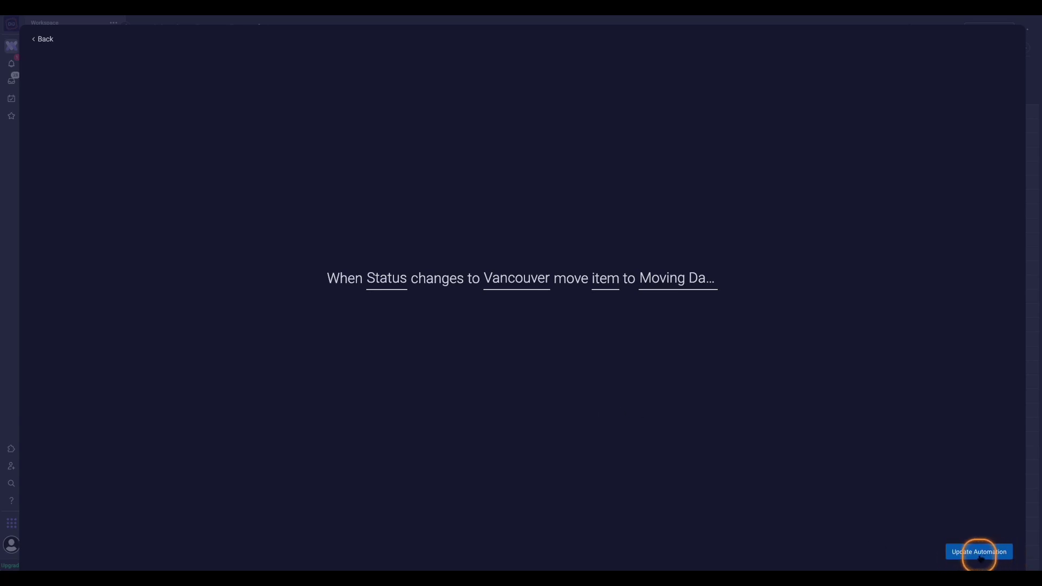
left_click(818, 103)
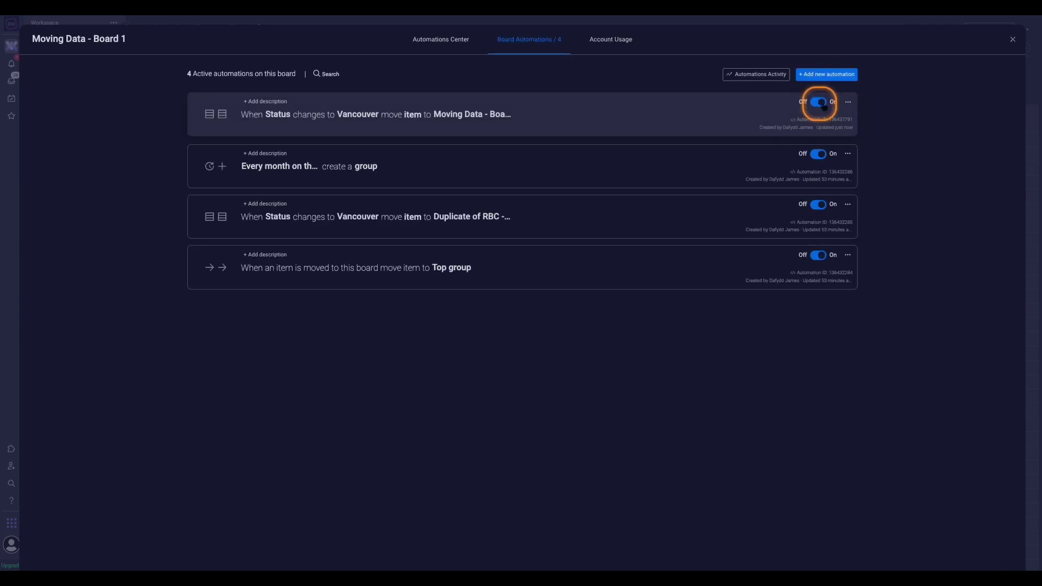
left_click(1012, 39)
- Filter Moving Data - Board 1 to show only items whose Transaction Type is CREDIT
left_click(279, 69)
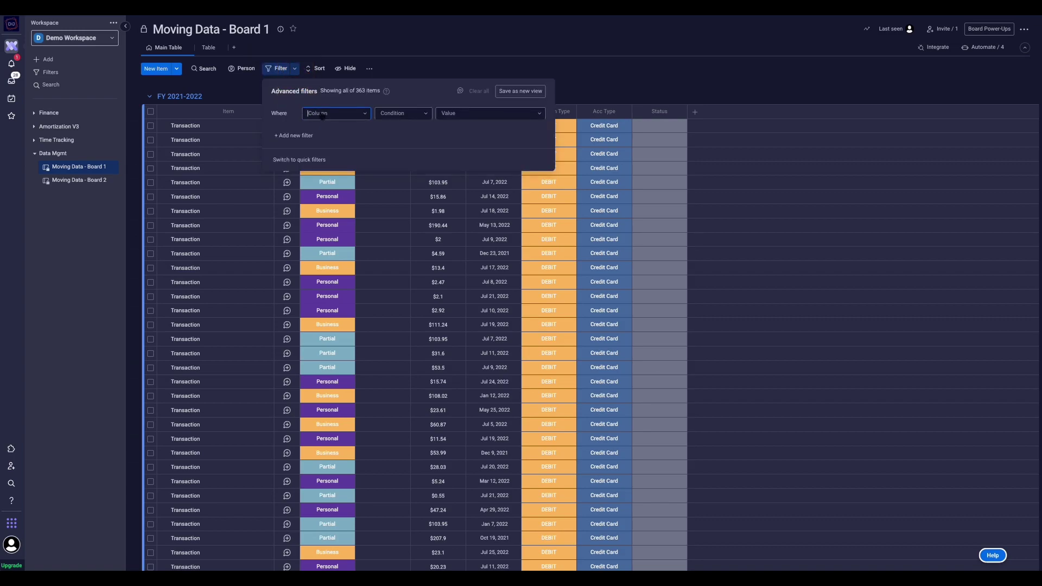
type("trans")
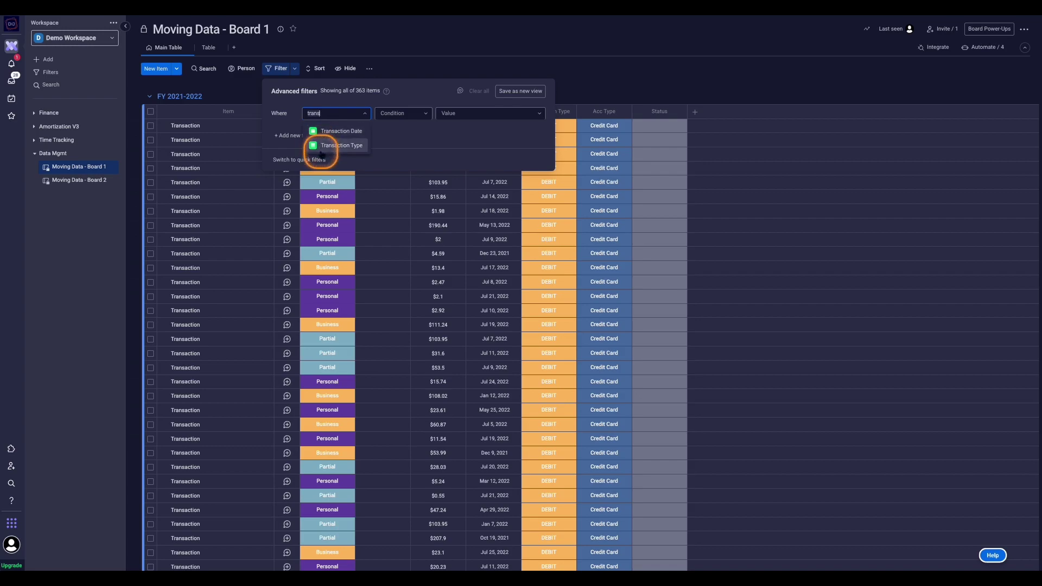
left_click(348, 145)
left_click(384, 119)
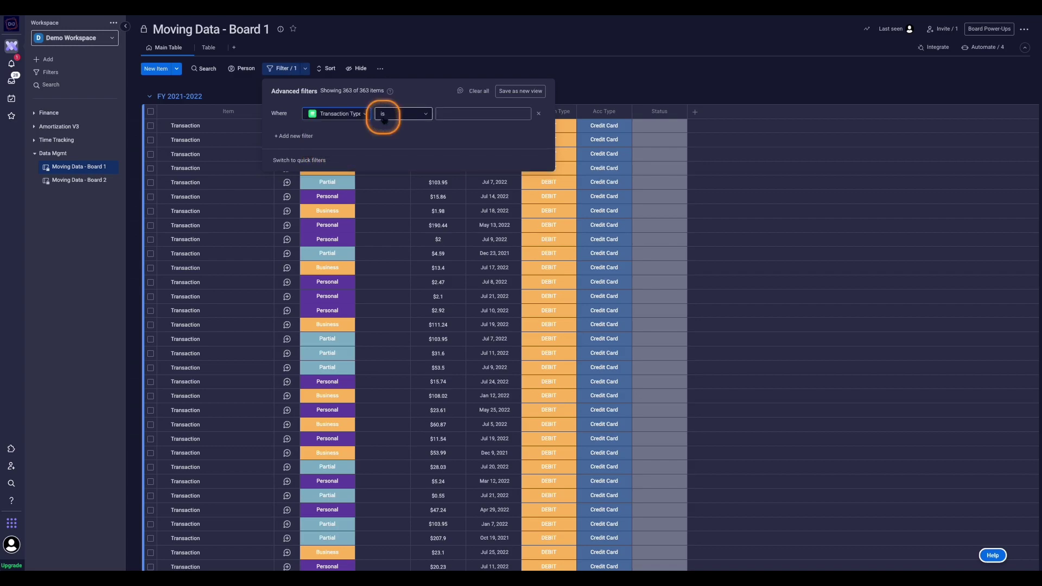
left_click(444, 116)
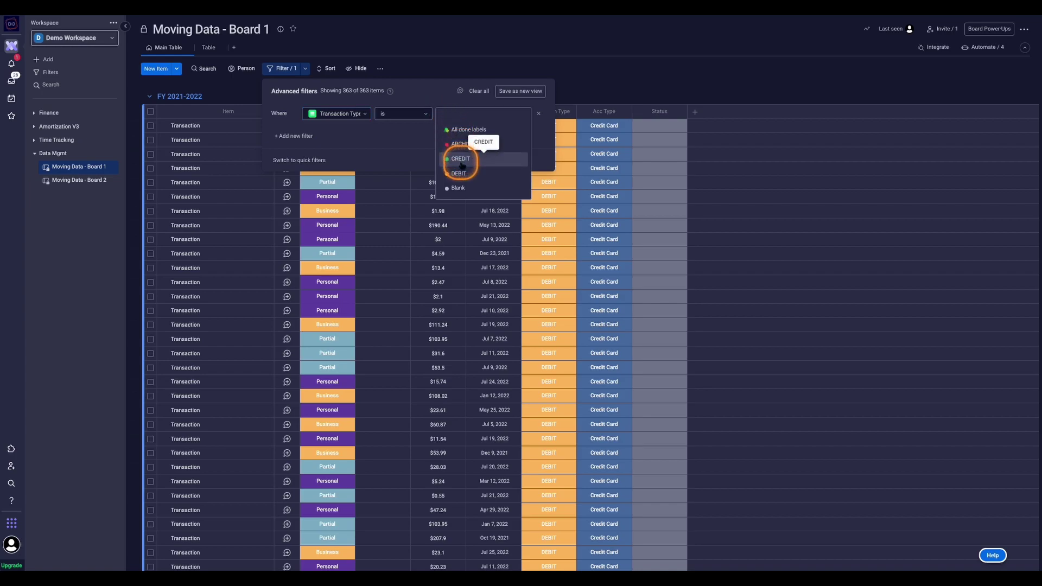
left_click(462, 165)
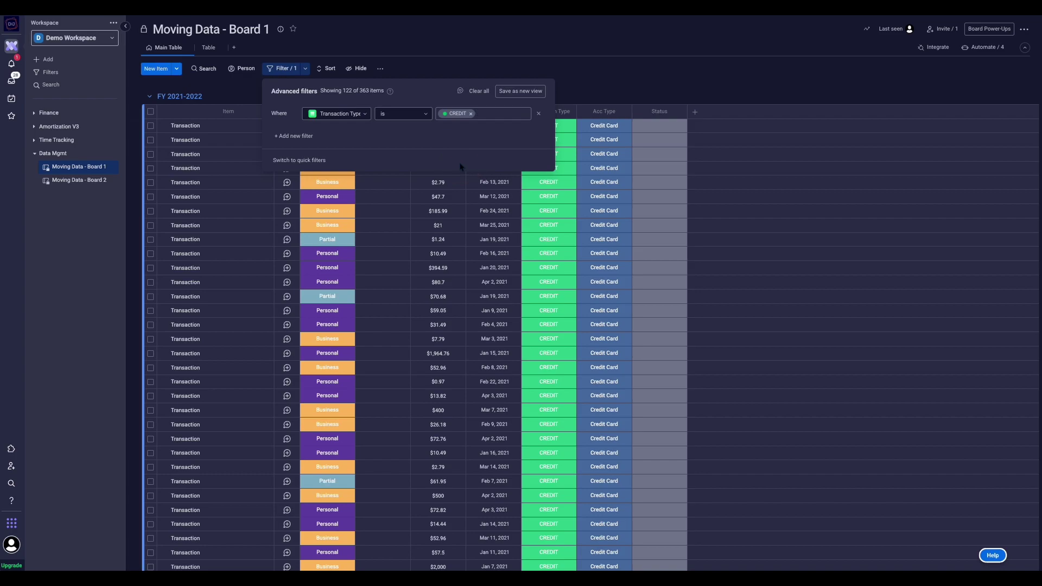
left_click(637, 87)
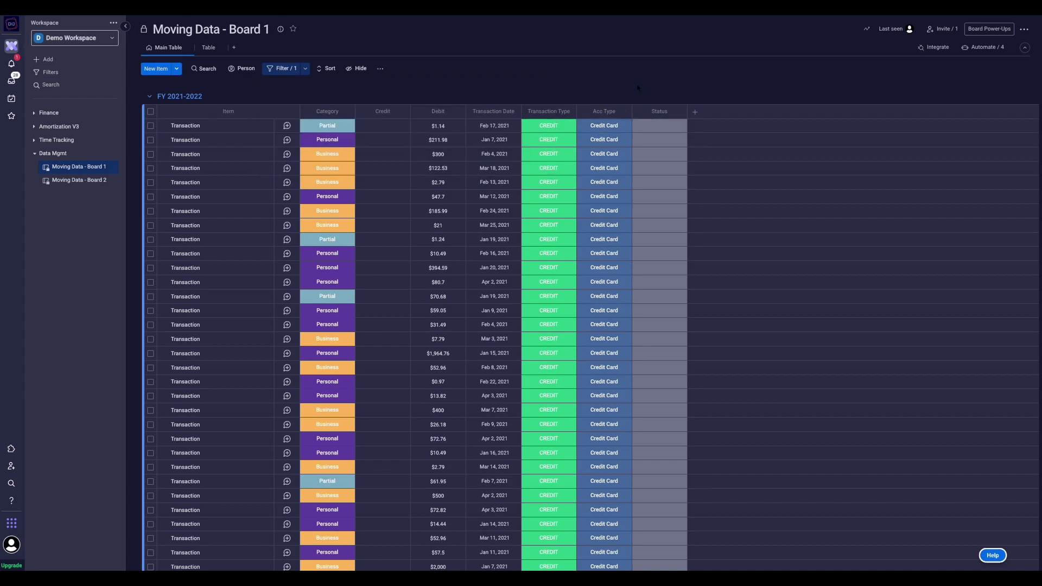
- Select the filtered FY 2021-2022 transactions from the first through the $13.39 item dated Aug 20, 2020, and set their Status to Vancouver
left_click(151, 126)
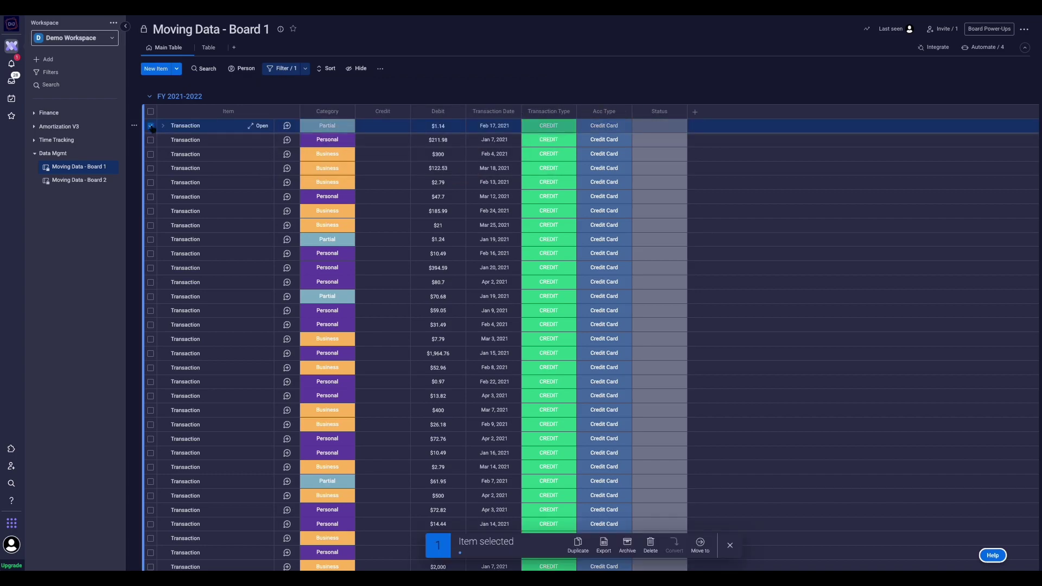
scroll(158, 187, "down", 16)
left_click(151, 439, "shift")
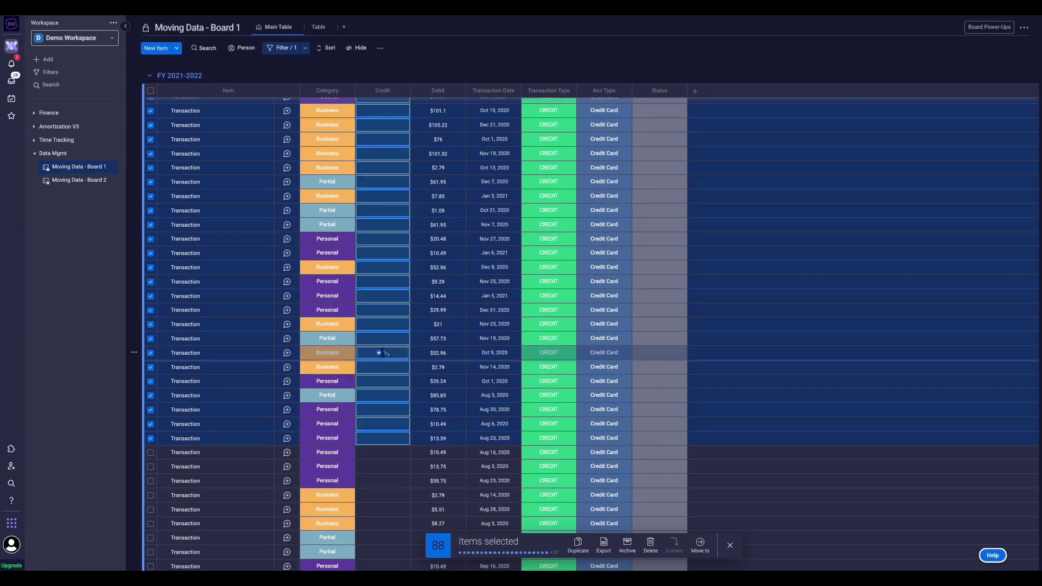
left_click(664, 311)
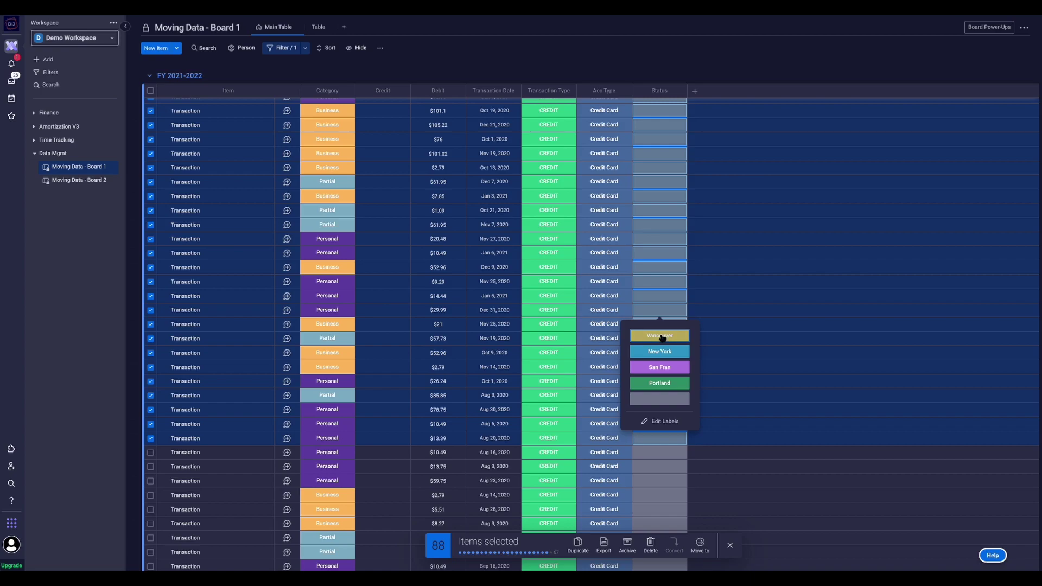
left_click(663, 342)
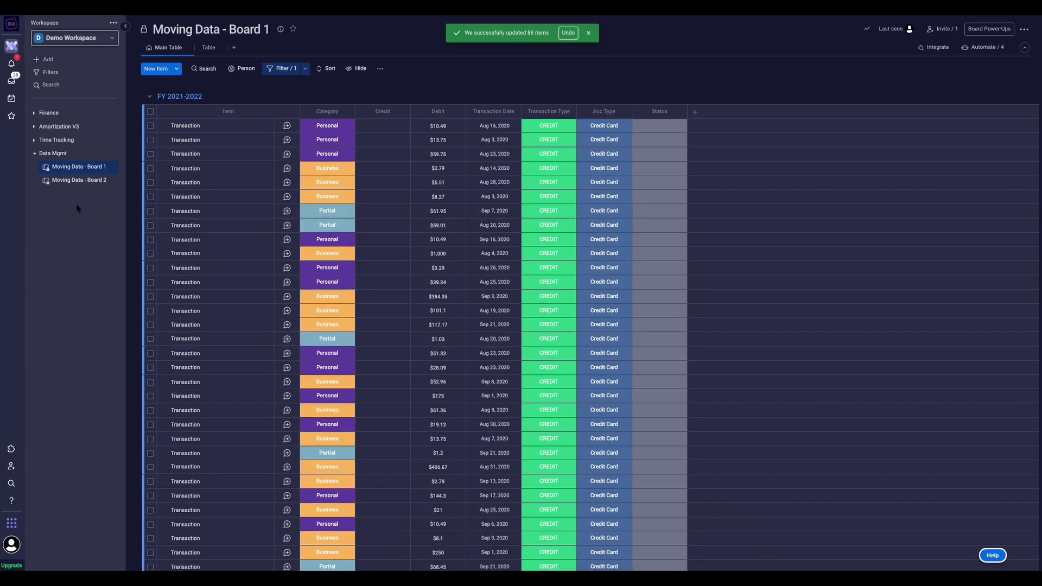
- Open Moving Data - Board 2, select all FY 2021-2022 items and clear their Debit values
left_click(93, 182)
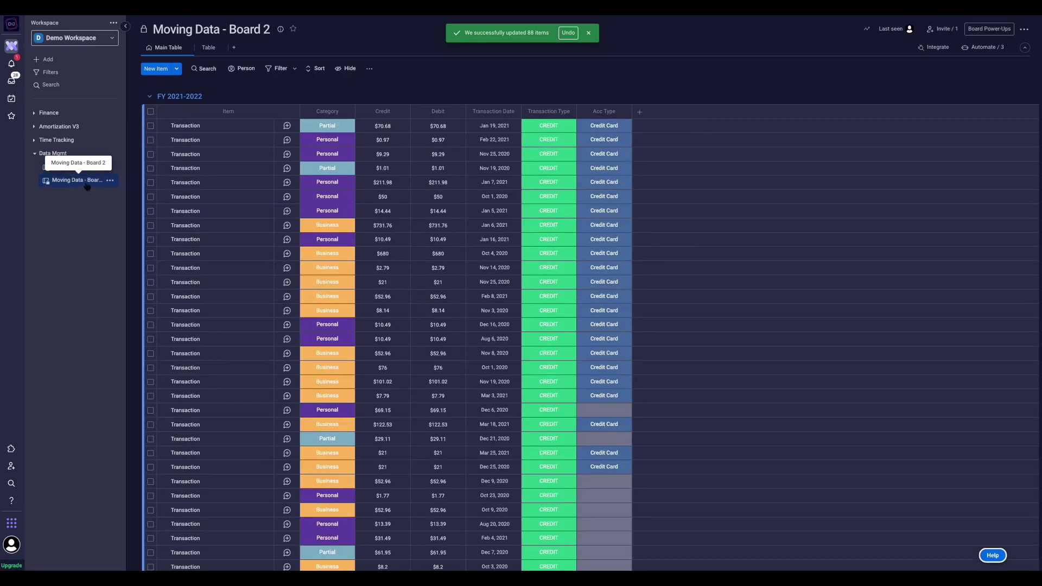
left_click(437, 182)
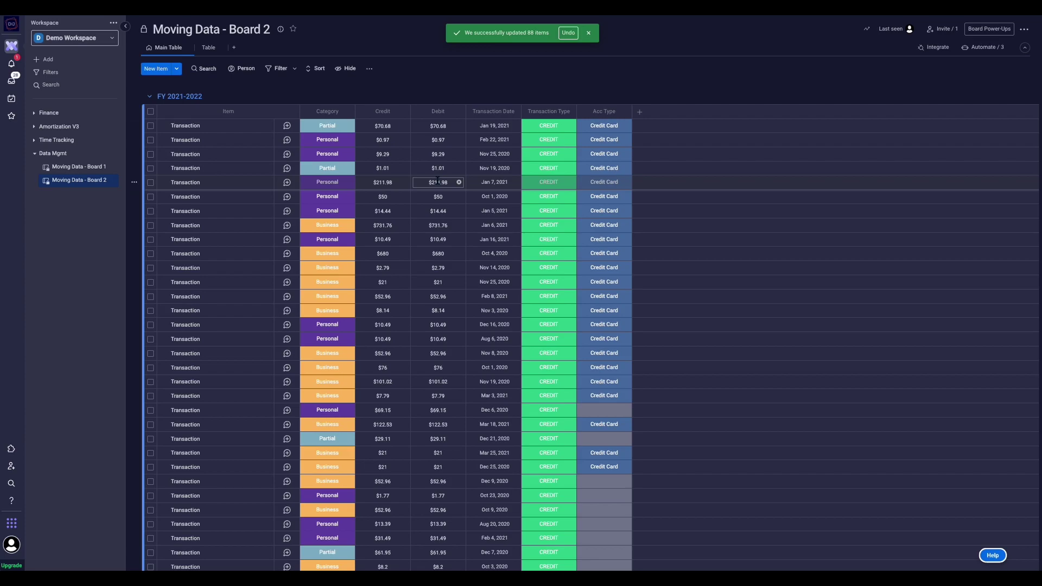
left_click(383, 138)
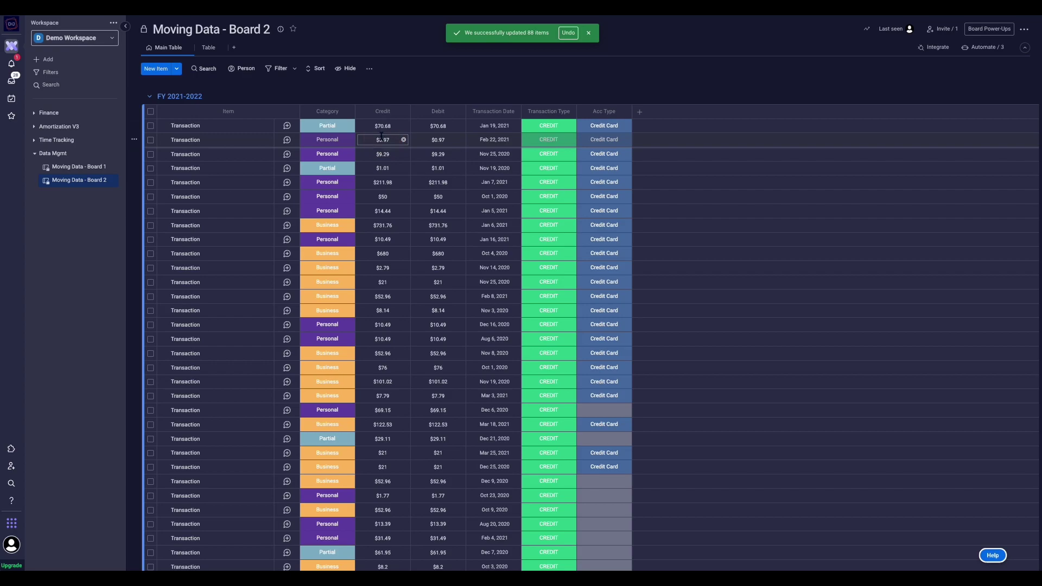
left_click(150, 111)
left_click(287, 135)
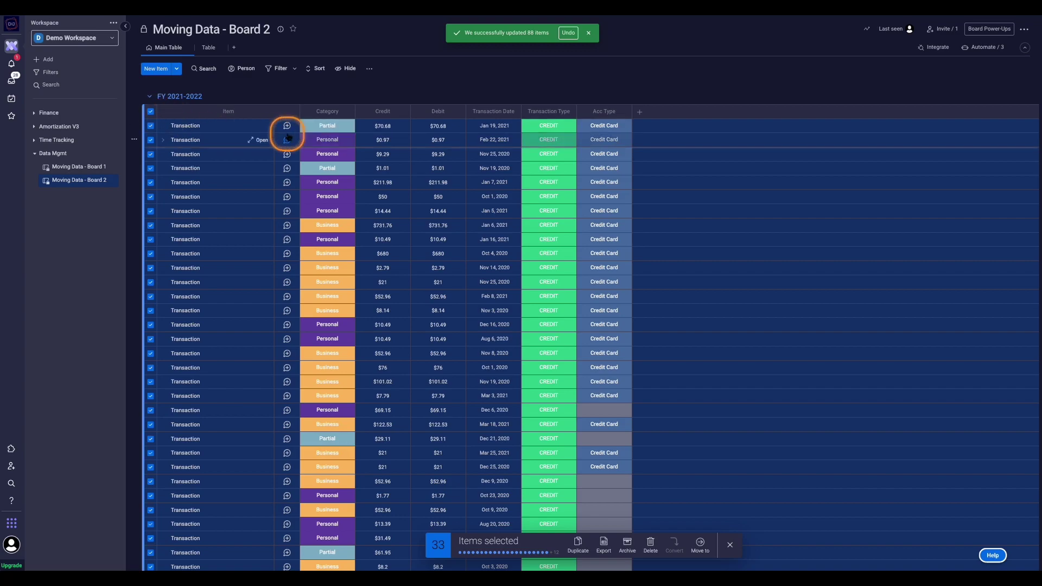
left_click(459, 128)
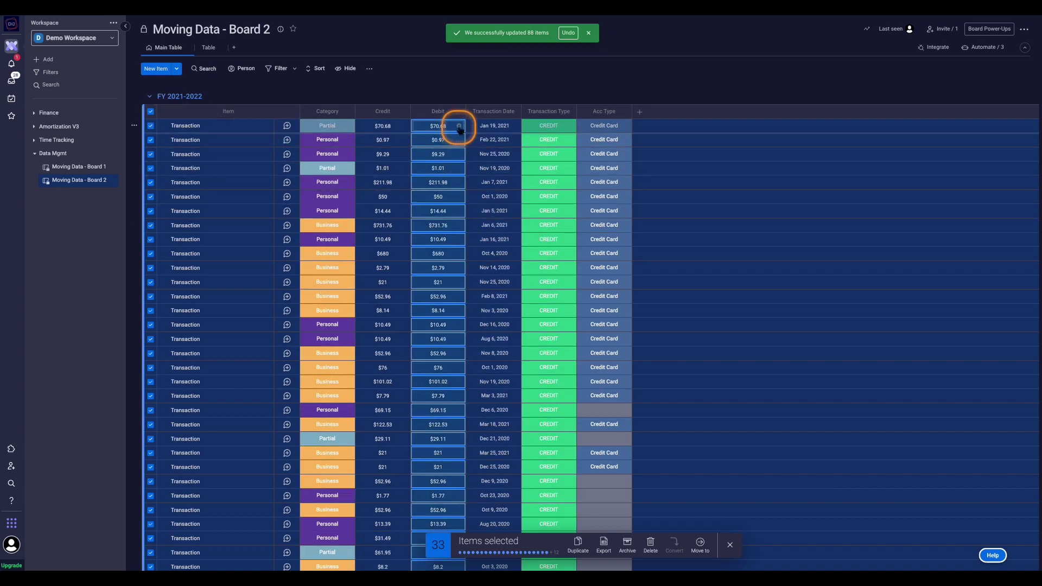
left_click(459, 128)
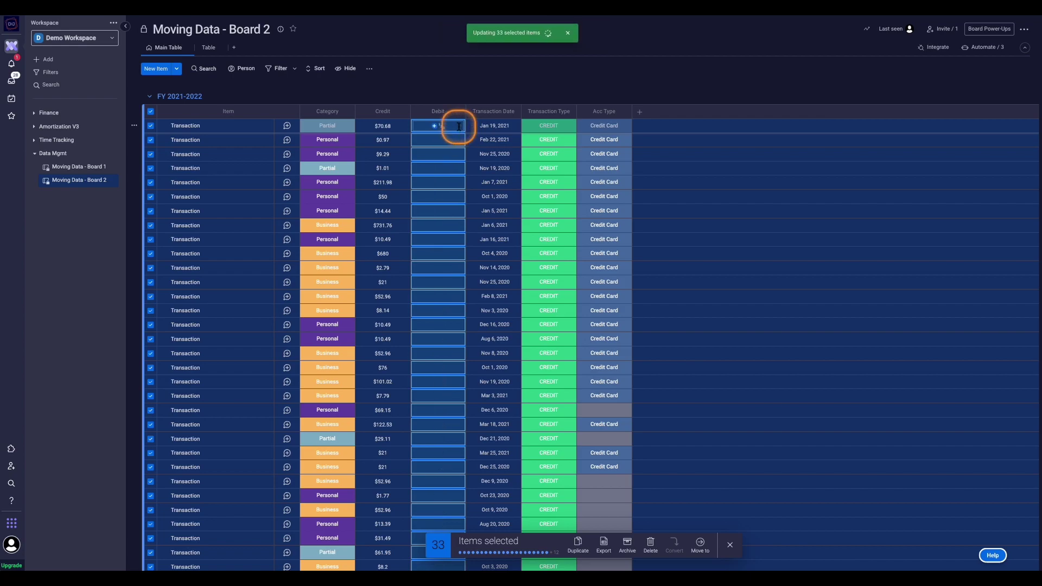
- Set the Acc Type of the selected FY 2021-2022 items to Credit Card and clear the selection
left_click(615, 413)
left_click(609, 441)
left_click(151, 112)
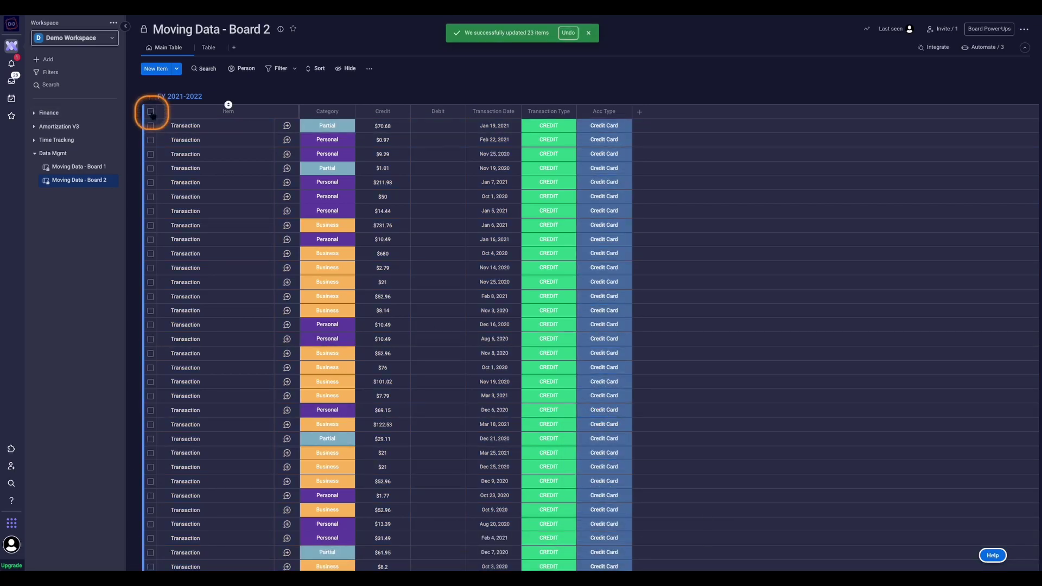
- Select all FY 2021-2022 items and move them to the FY 2021-2022 group of Moving Data - Board 1
left_click(150, 112)
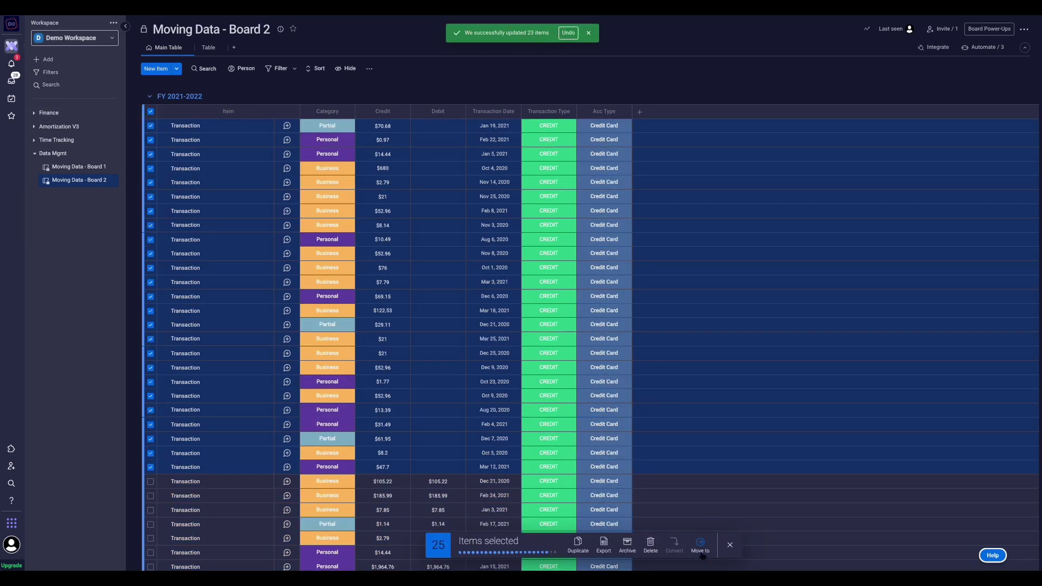
left_click(701, 546)
left_click(686, 516)
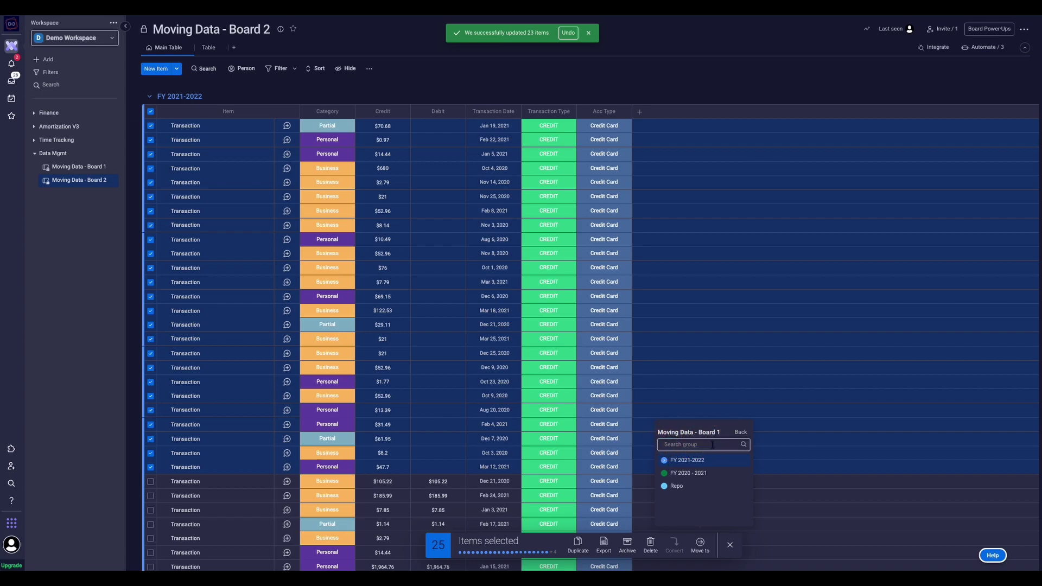
left_click(674, 464)
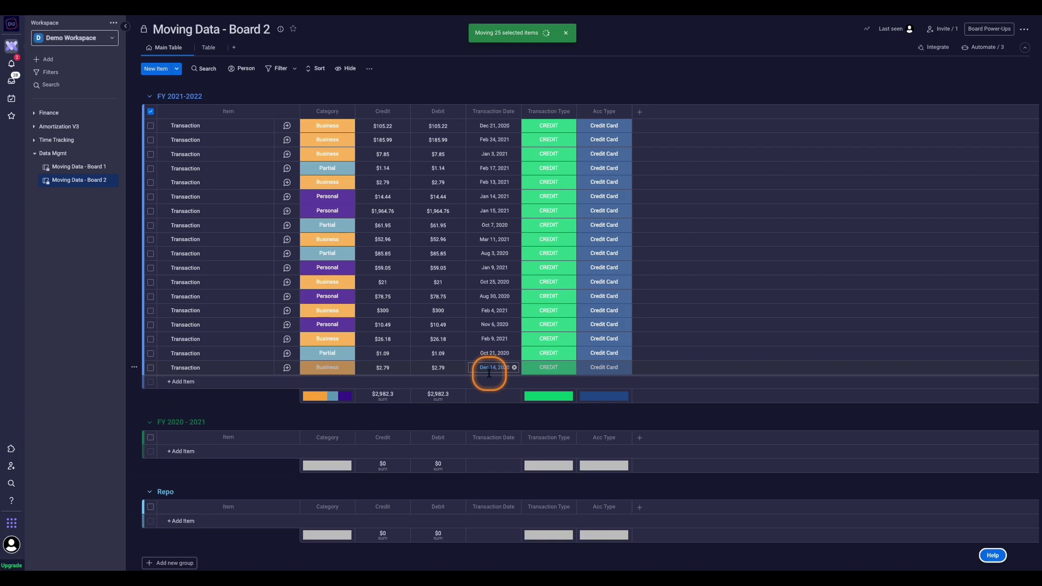
- Clear the Debit values of all remaining FY 2021-2022 items and move them to the FY 2021-2022 group of Moving Data - Board 1
left_click(150, 111)
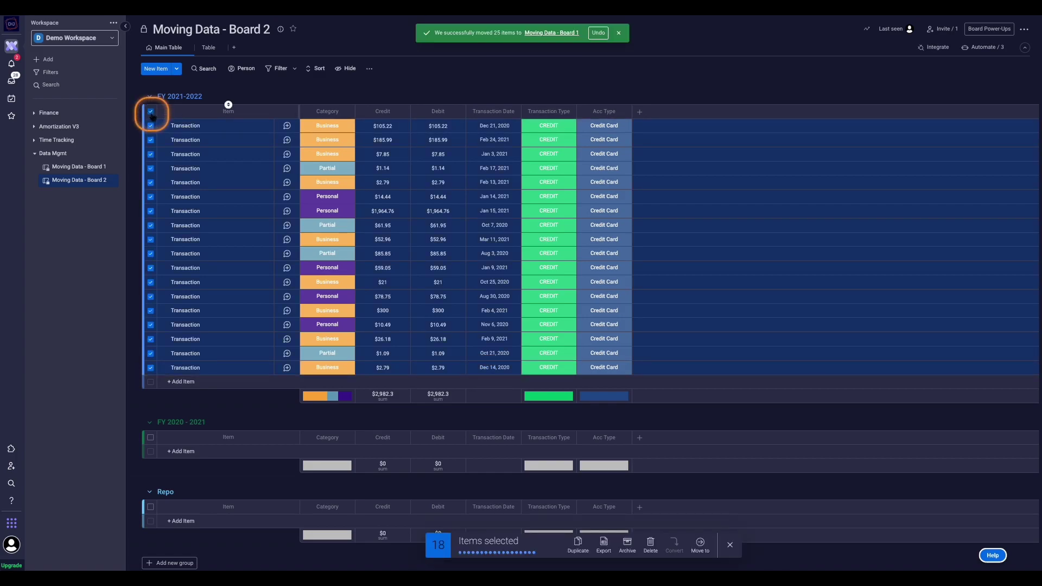
left_click(459, 126)
left_click(700, 543)
left_click(687, 515)
left_click(675, 465)
left_click(699, 443)
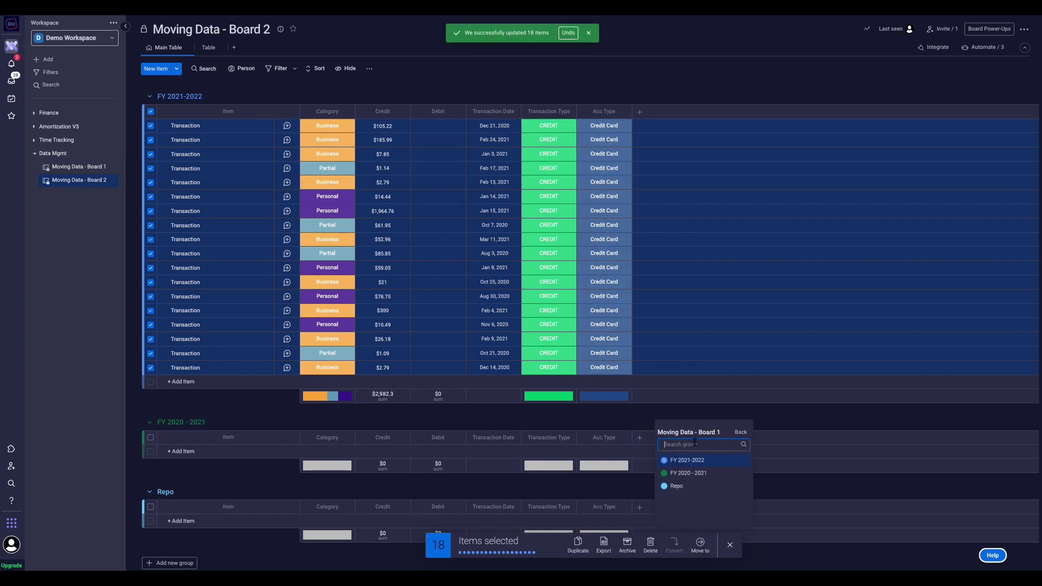
left_click(682, 463)
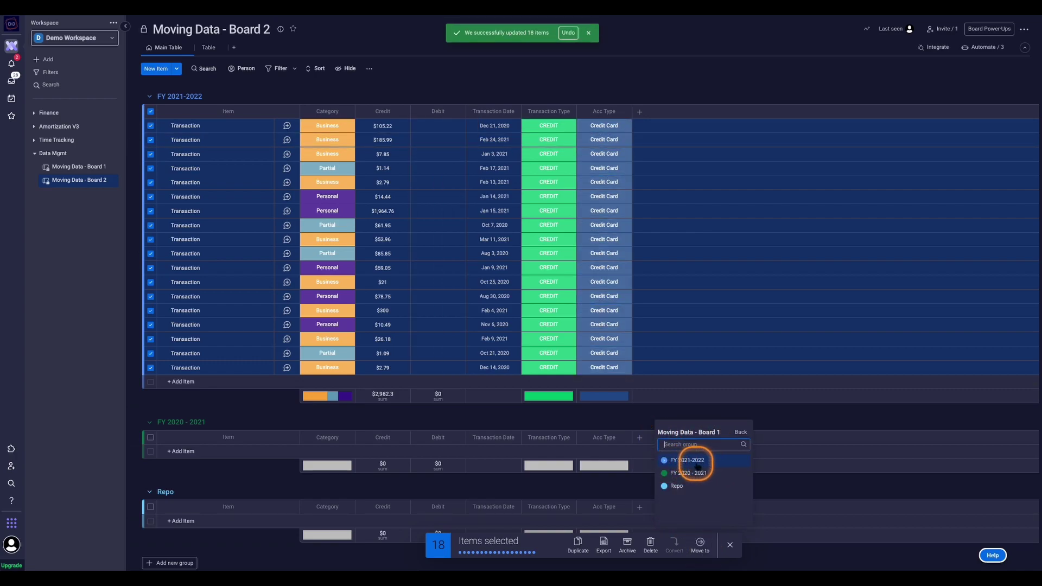
left_click(686, 466)
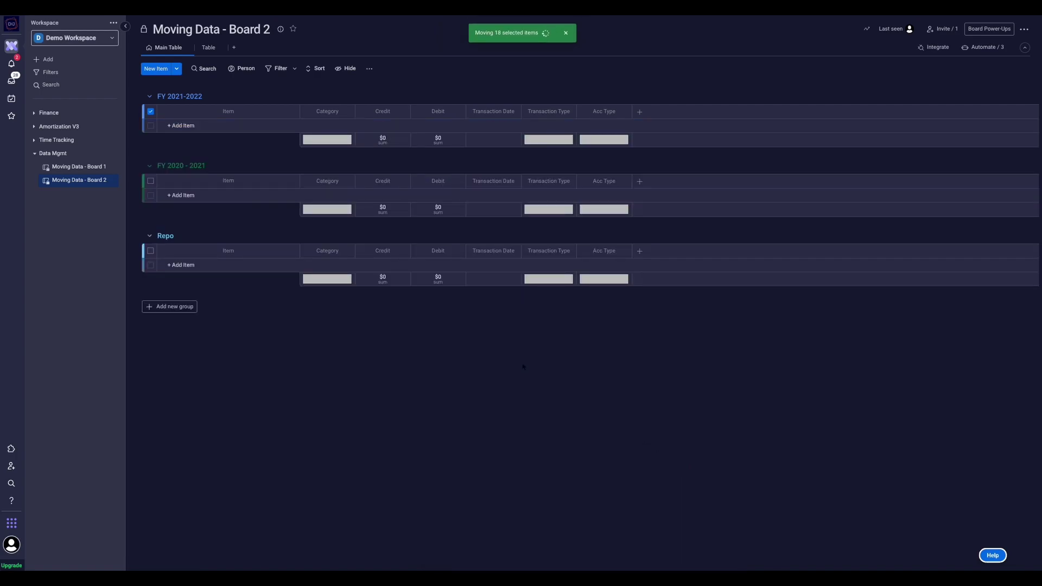
- Open Moving Data - Board 1 and examine the Credit and Debit values of the FY 2021-2022 CREDIT transactions
left_click(95, 171)
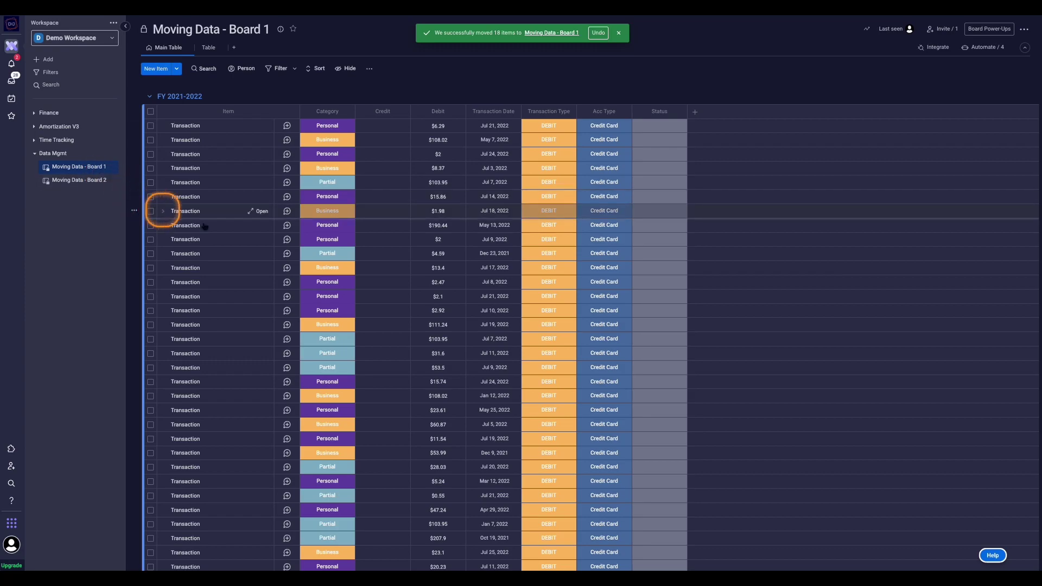
scroll(392, 278, "down", 10)
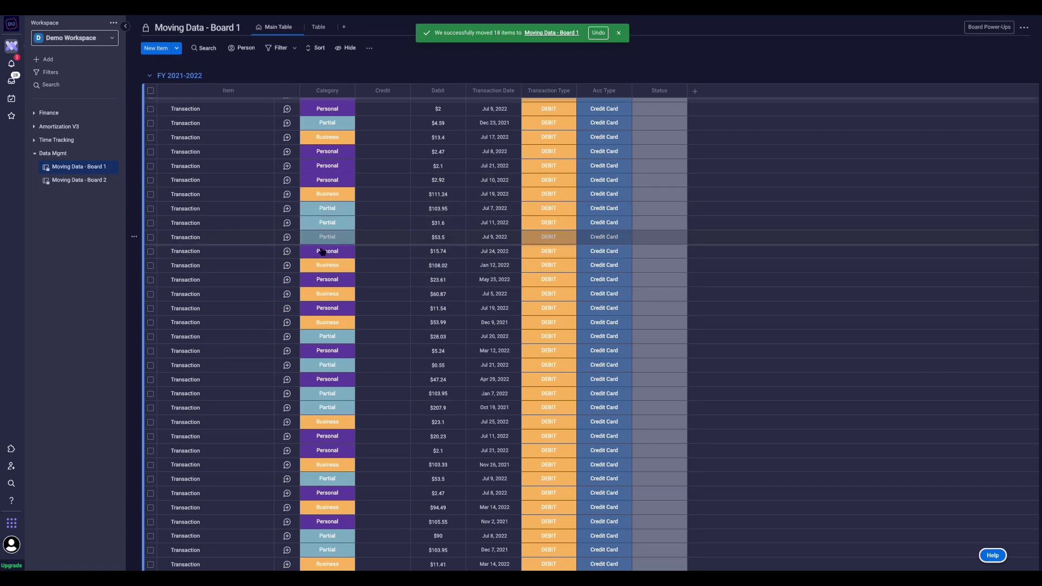
scroll(330, 294, "down", 10)
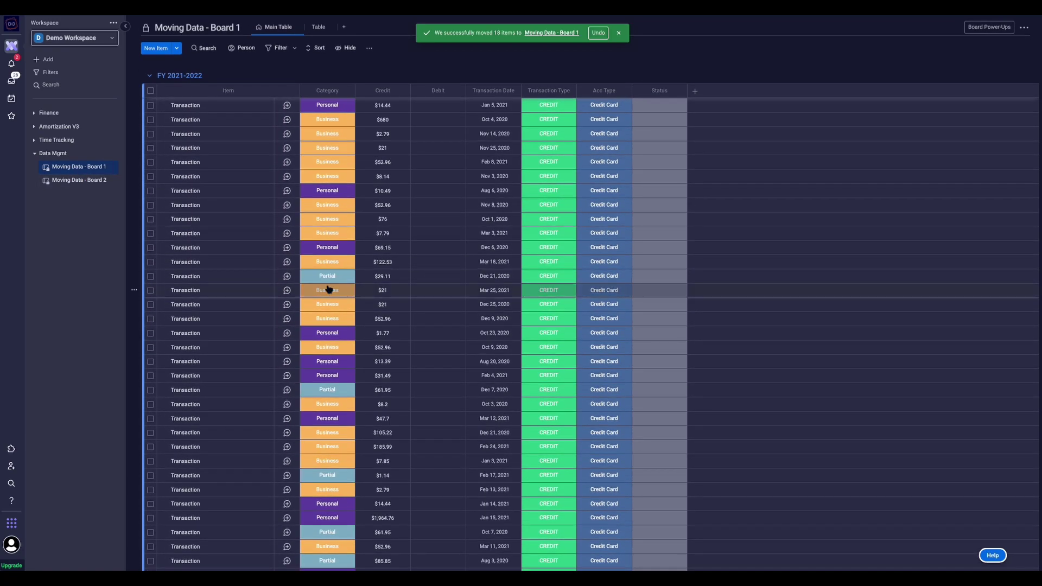
scroll(330, 287, "down", 5)
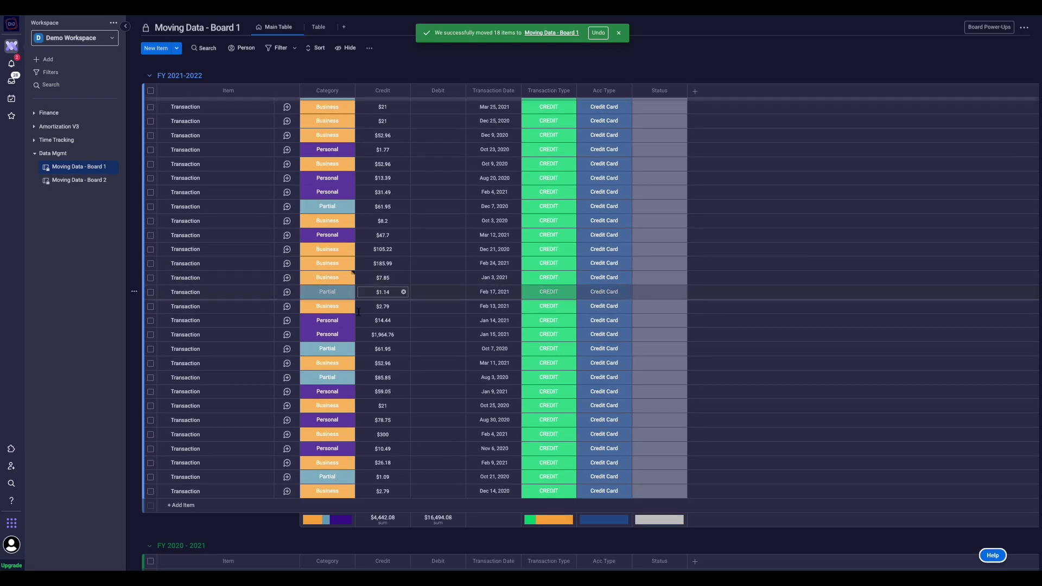
scroll(389, 312, "up", 4)
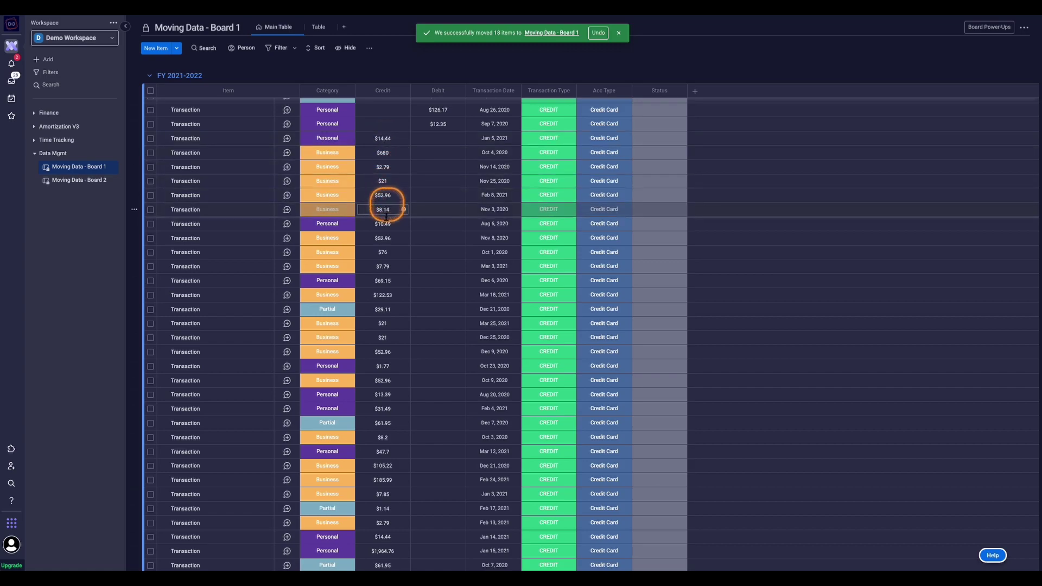
scroll(388, 310, "up", 8)
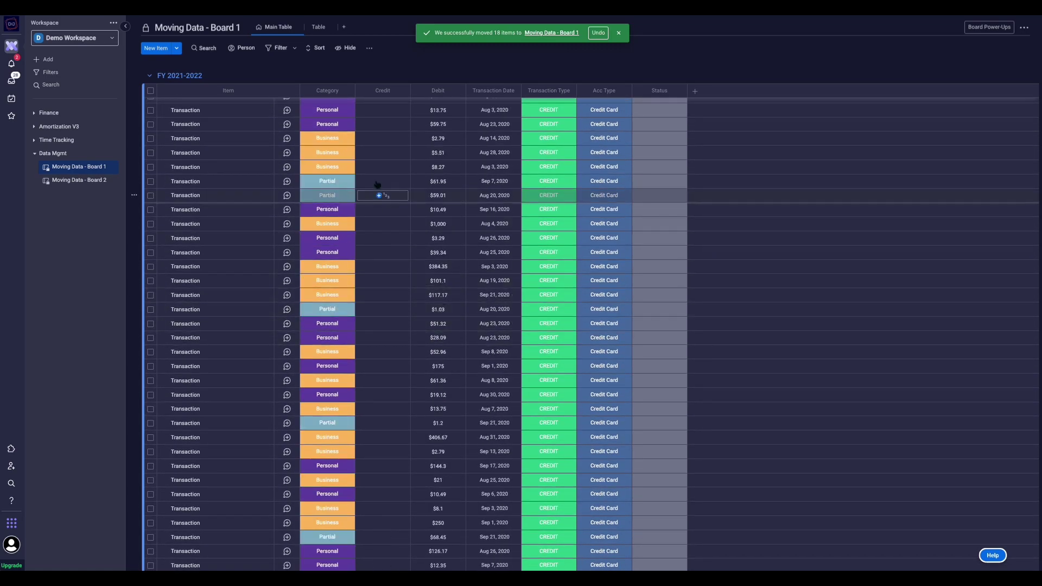
- Add an advanced filter to the board that shows only items whose Transaction Type is CREDIT
left_click(295, 50)
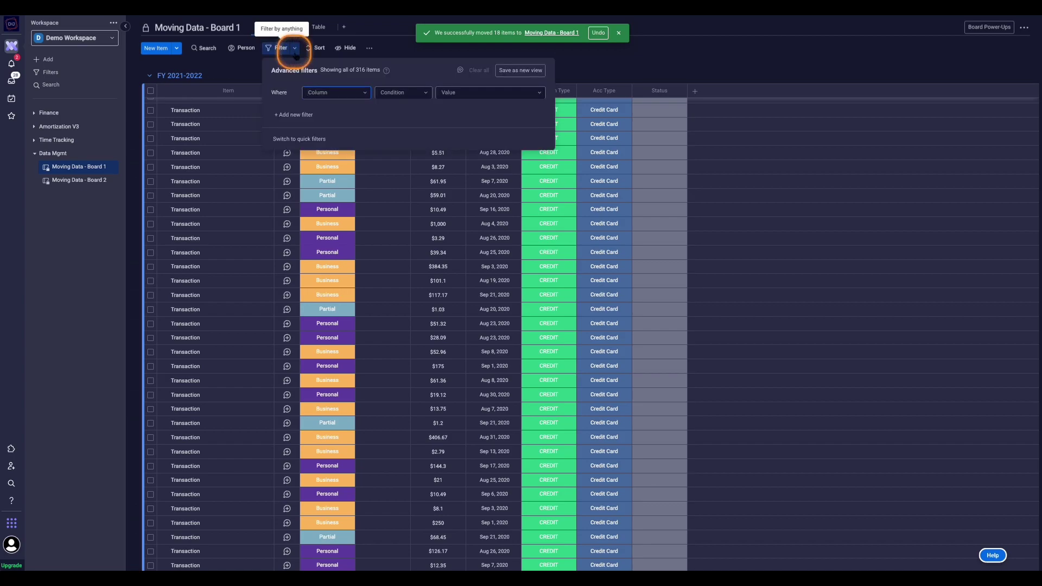
left_click(326, 96)
type("tran")
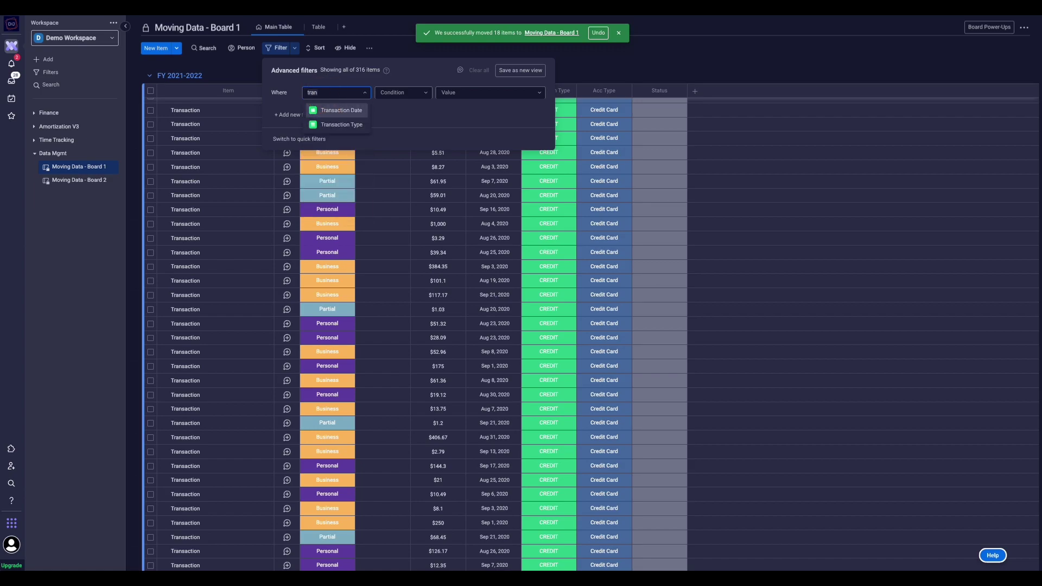
left_click(349, 125)
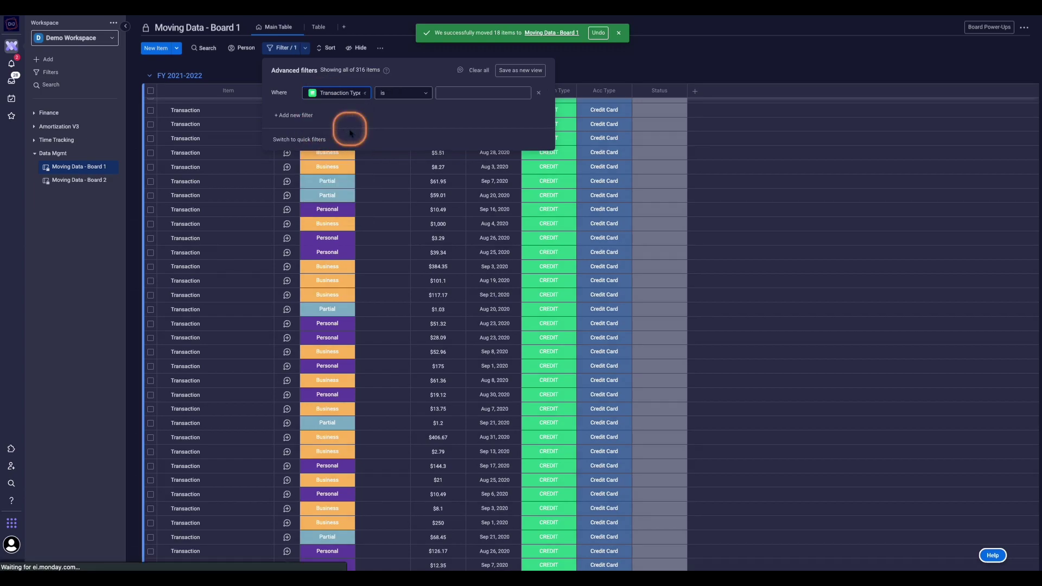
left_click(381, 99)
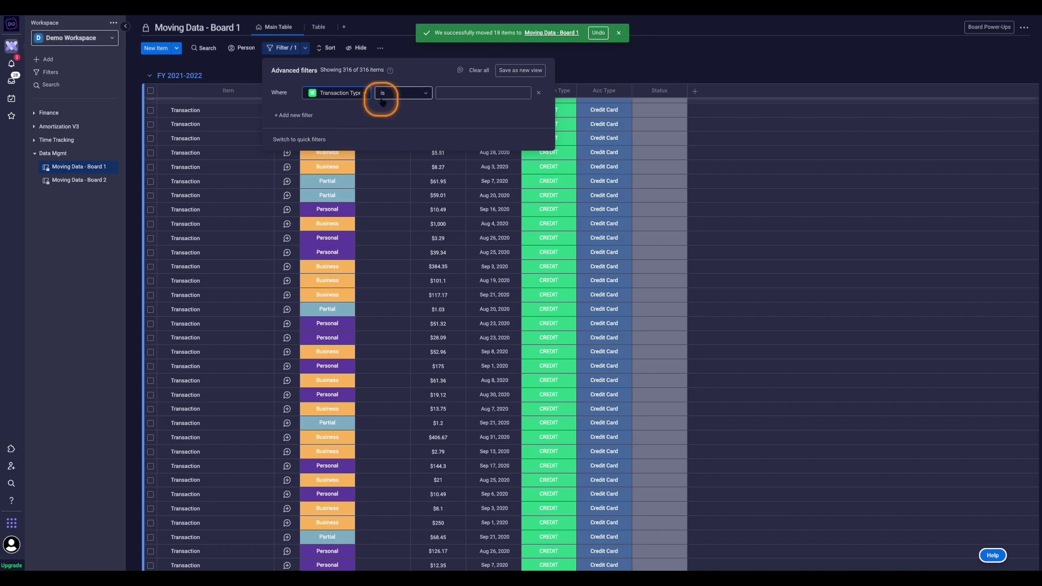
left_click(451, 98)
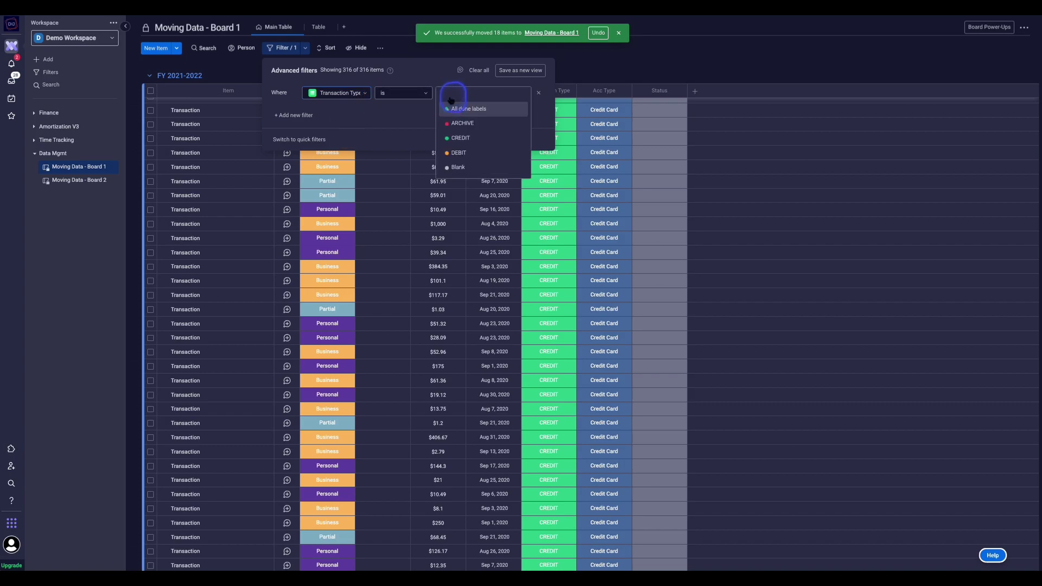
left_click(459, 136)
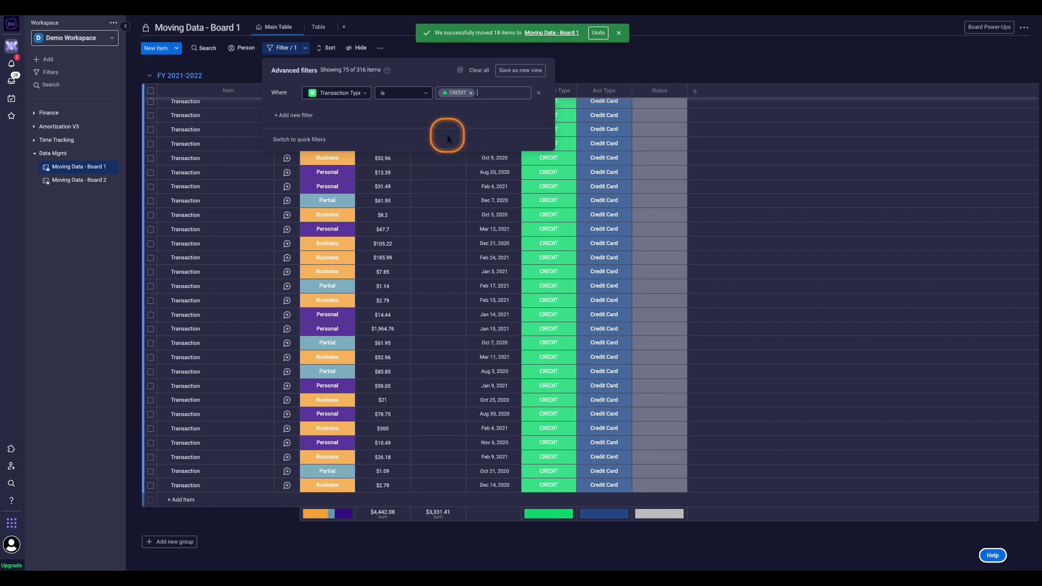
- Add a second filter condition requiring that Debit is not empty
left_click(277, 120)
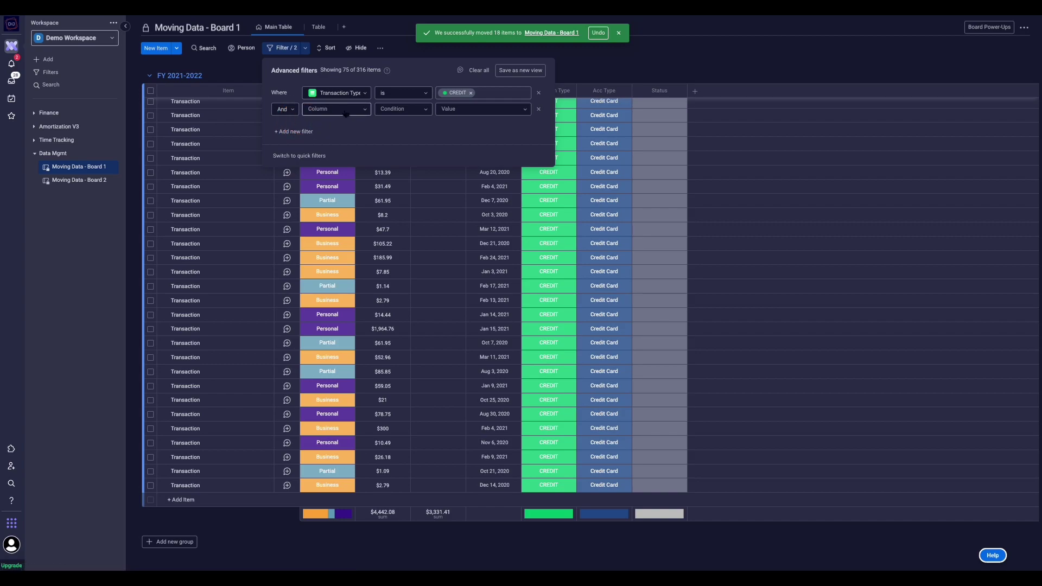
right_click(321, 111)
left_click(320, 112)
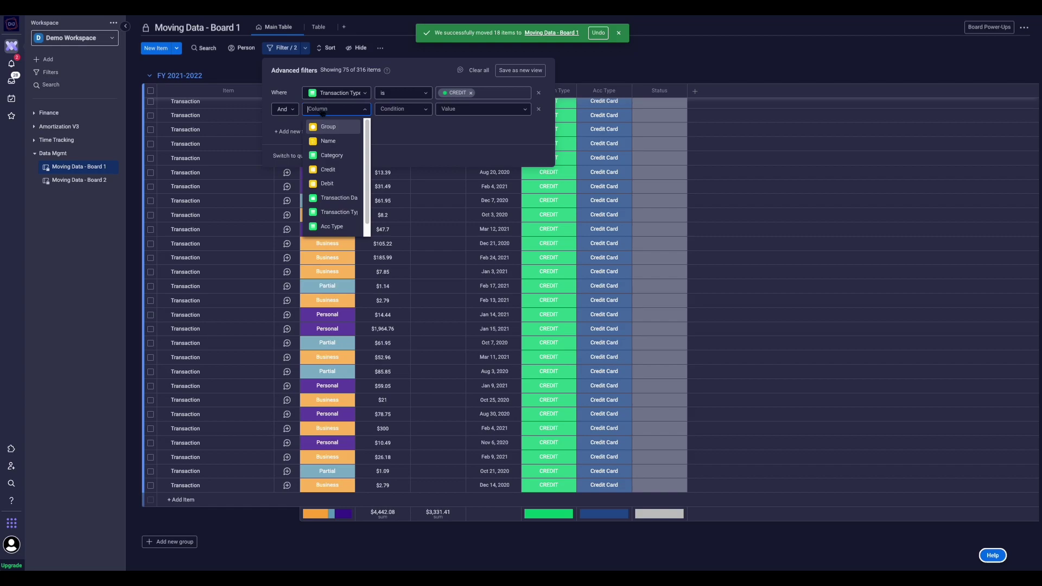
left_click(328, 185)
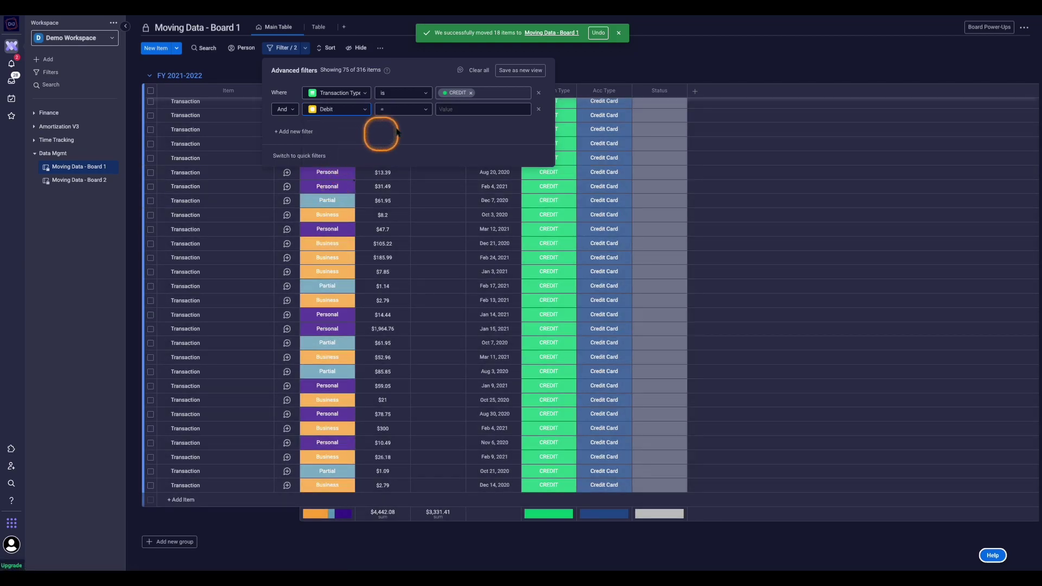
left_click(383, 116)
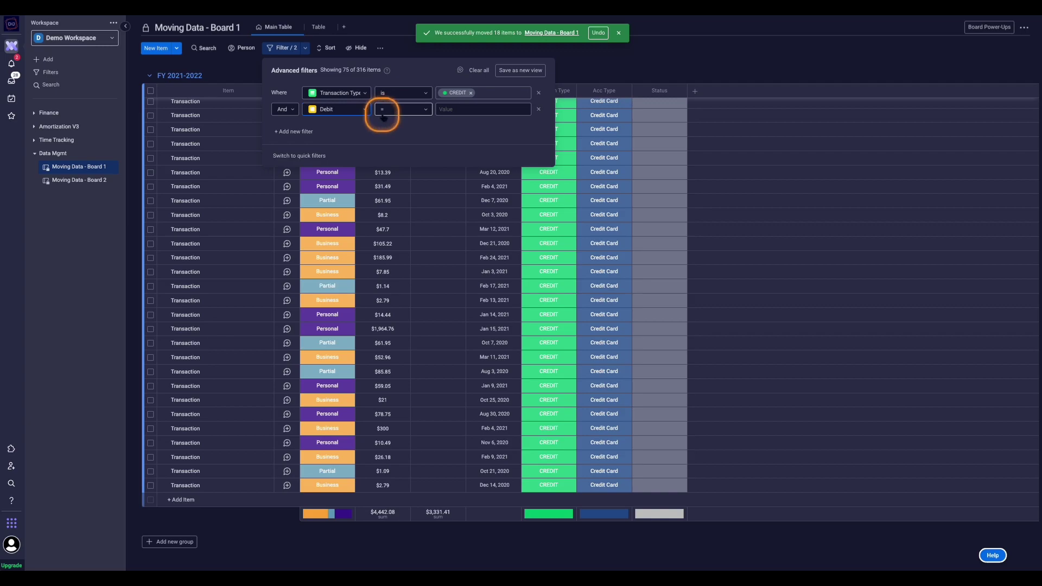
left_click(384, 233)
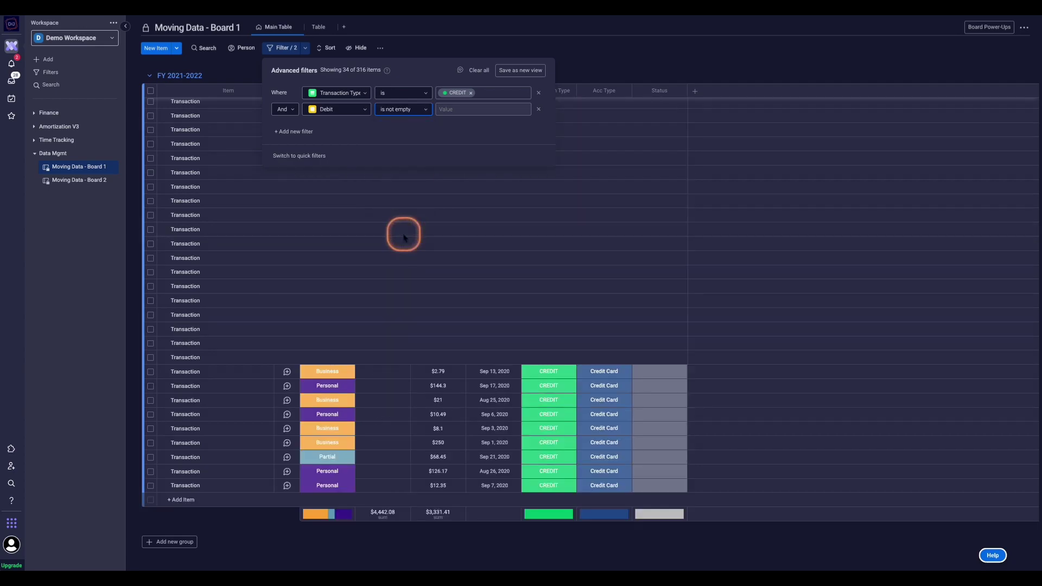
- Select all filtered CREDIT items in the FY 2021-2022 group and set their Status to Vancouver
left_click(622, 67)
scroll(452, 202, "up", 3)
left_click(150, 111)
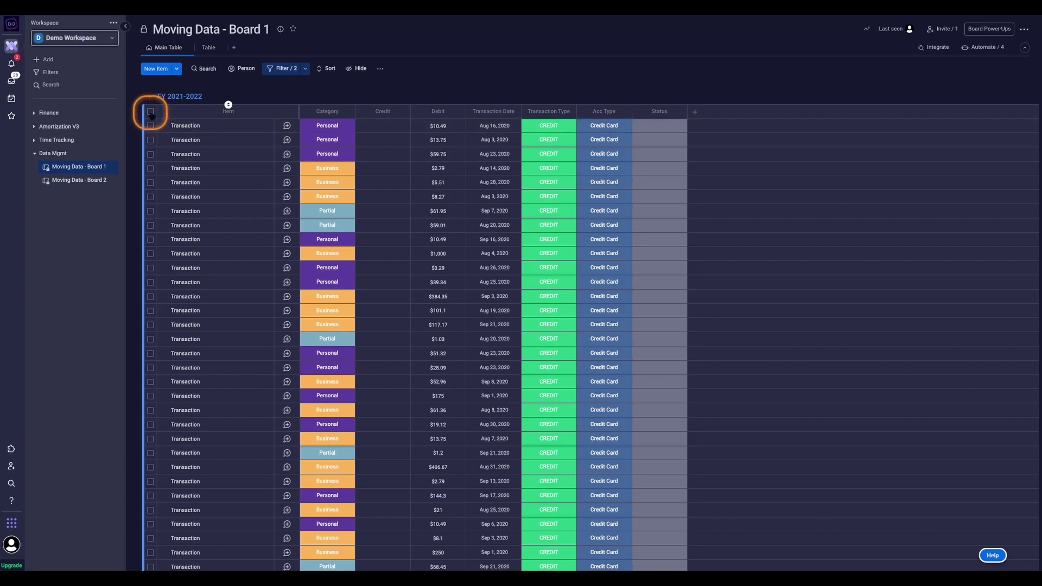
left_click(659, 129)
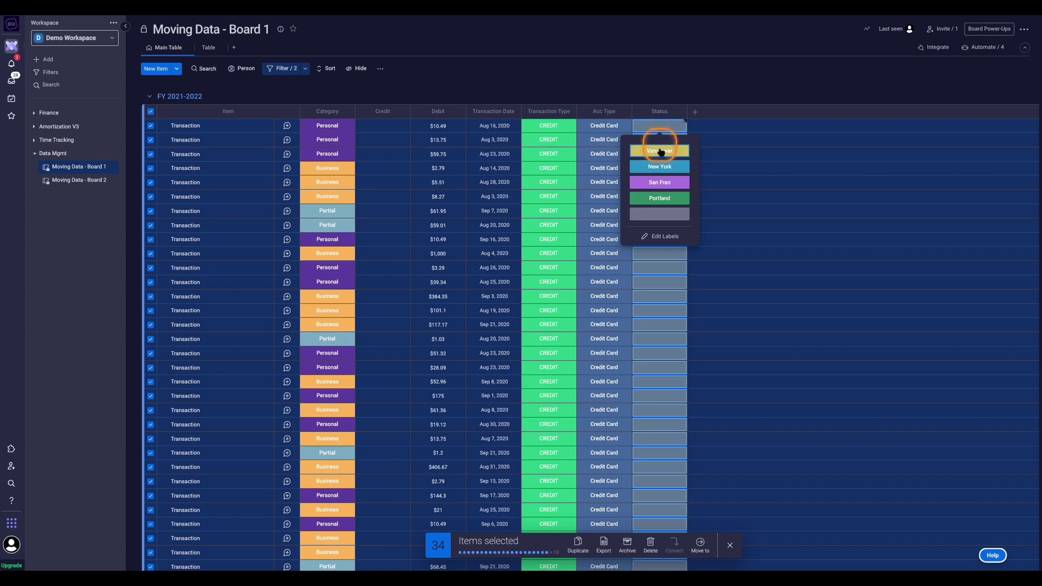
left_click(660, 152)
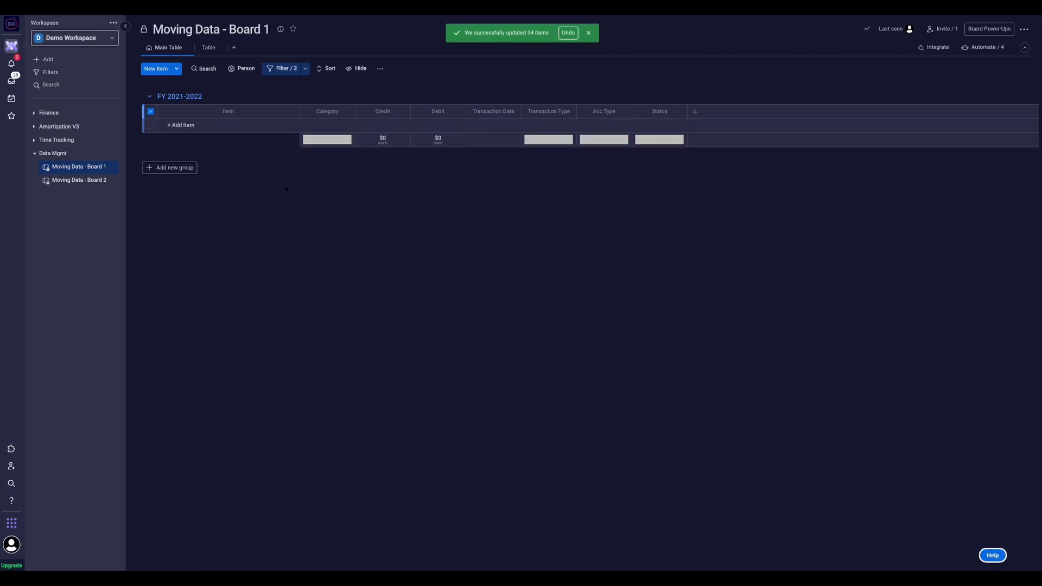
- Open Moving Data - Board 2, select all FY 2021-2022 items and clear their Debit values
left_click(94, 185)
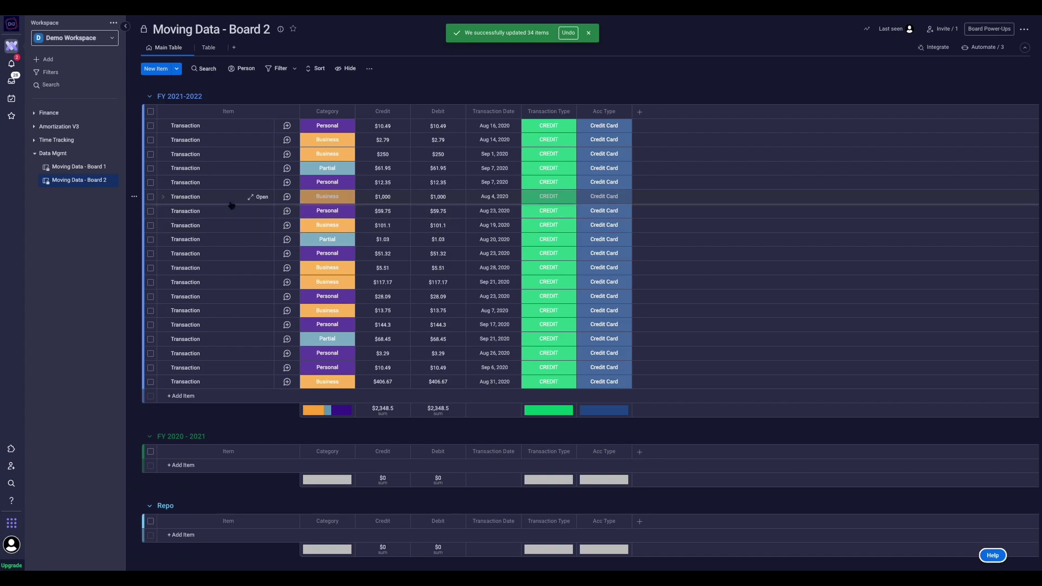
left_click(151, 112)
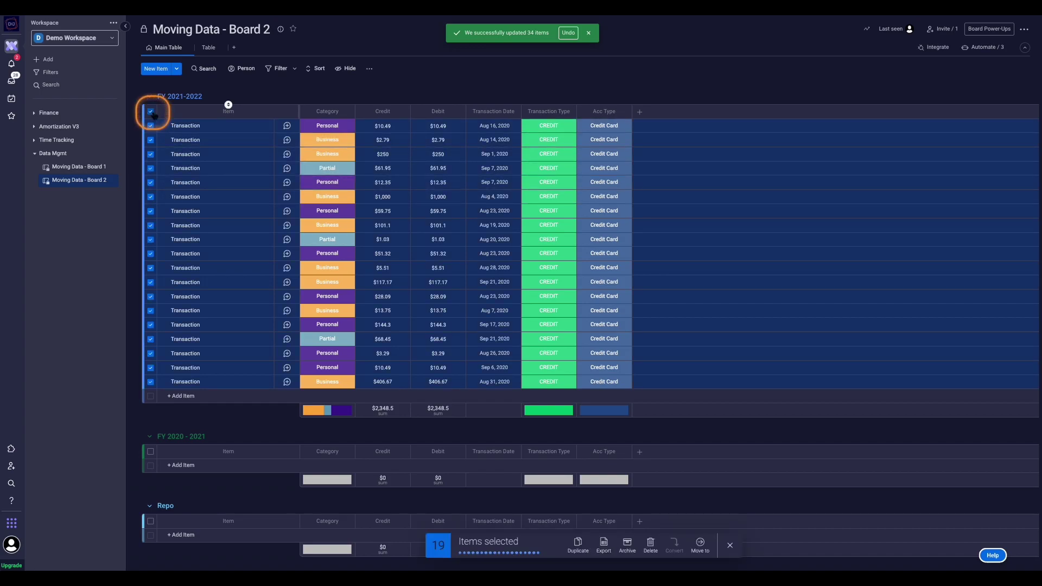
left_click(459, 126)
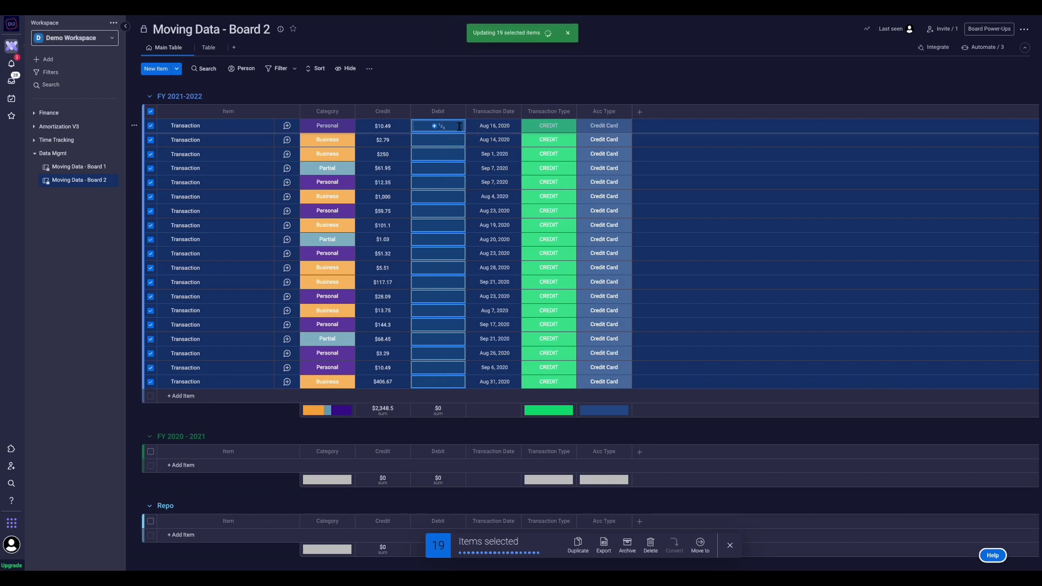
left_click(606, 135)
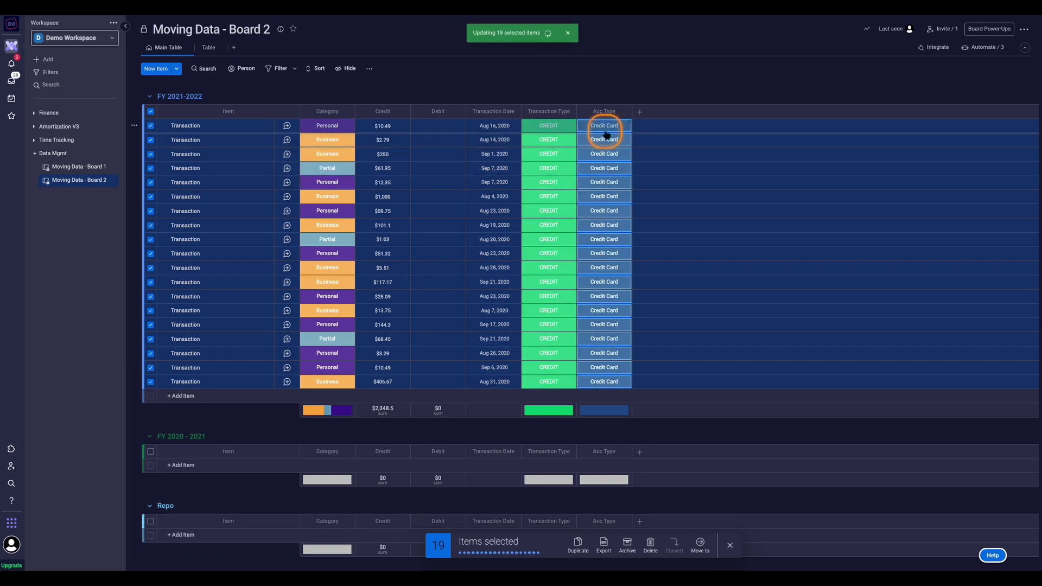
- Move the selected items to the FY 2021-2022 group of Moving Data - Board 1
left_click(701, 553)
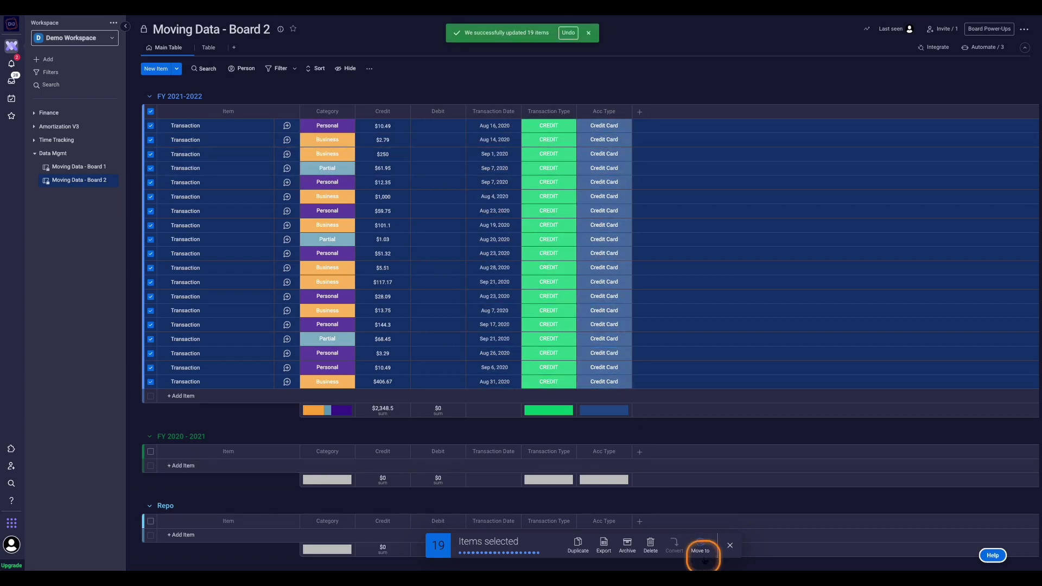
left_click(702, 553)
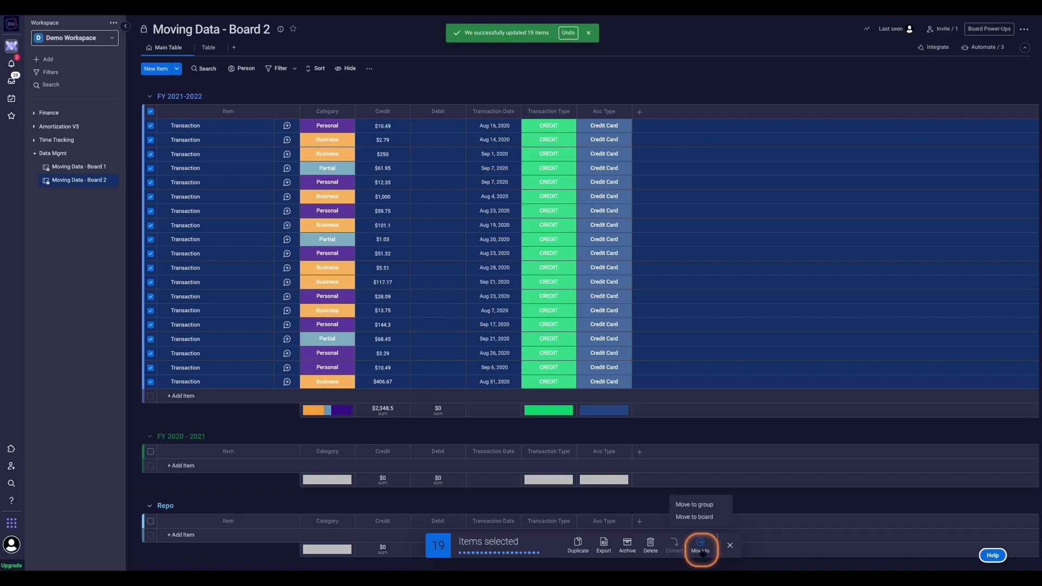
left_click(684, 521)
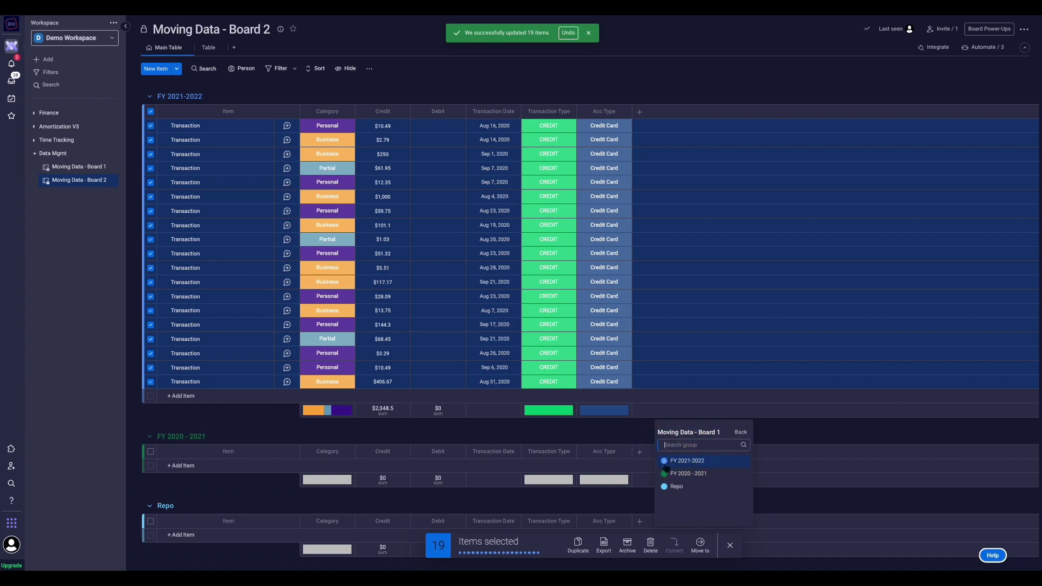
left_click(687, 464)
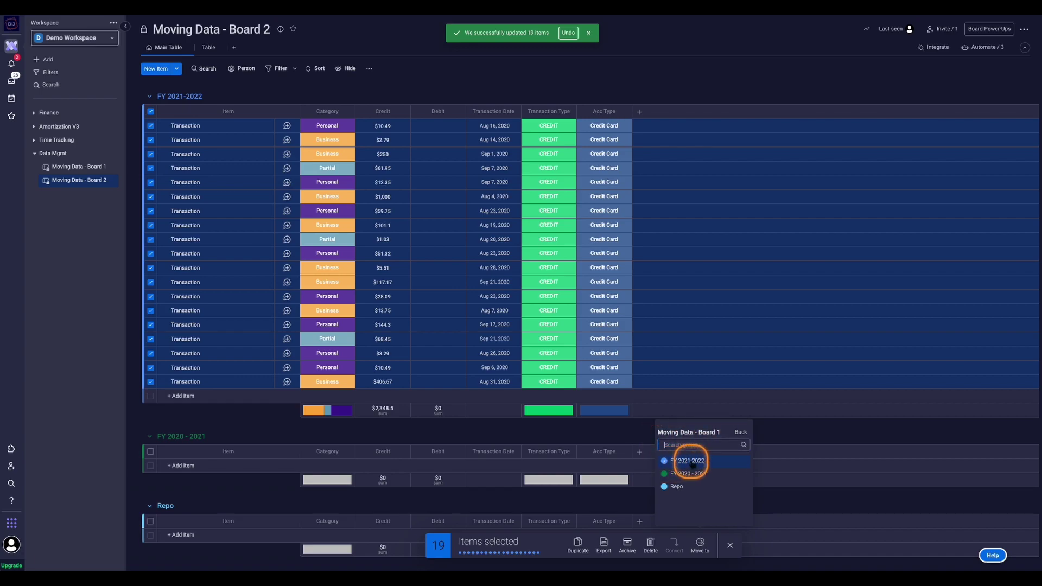
left_click(692, 464)
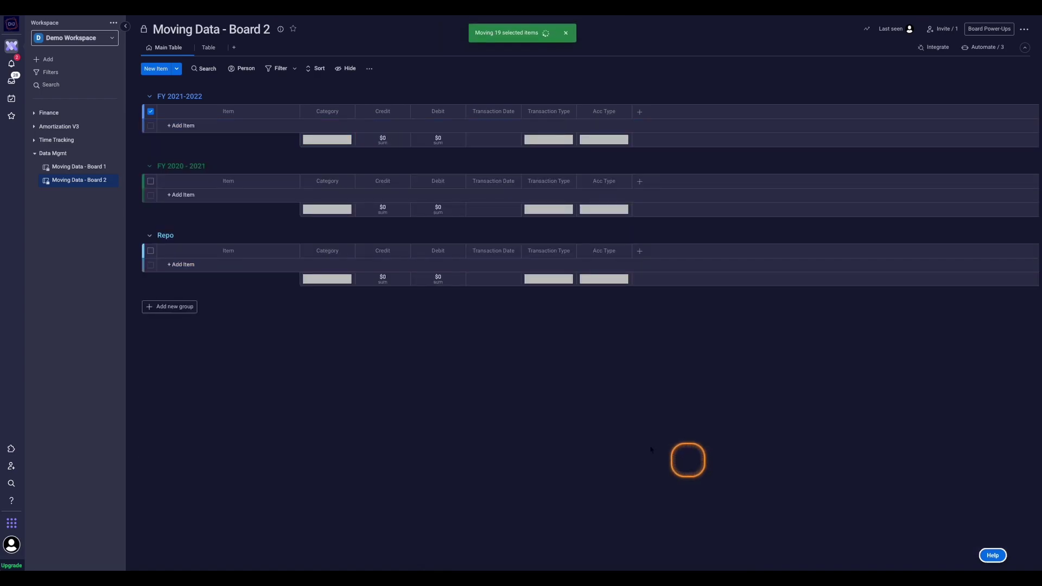
left_click(279, 245)
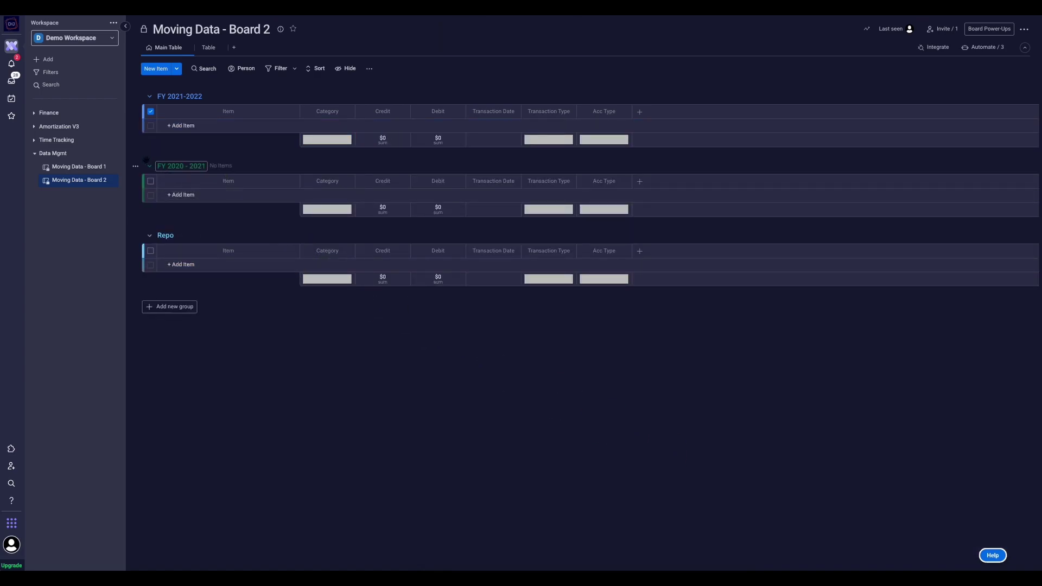
- Open Moving Data - Board 1 and filter it to items whose Transaction Type is CREDIT
left_click(97, 170)
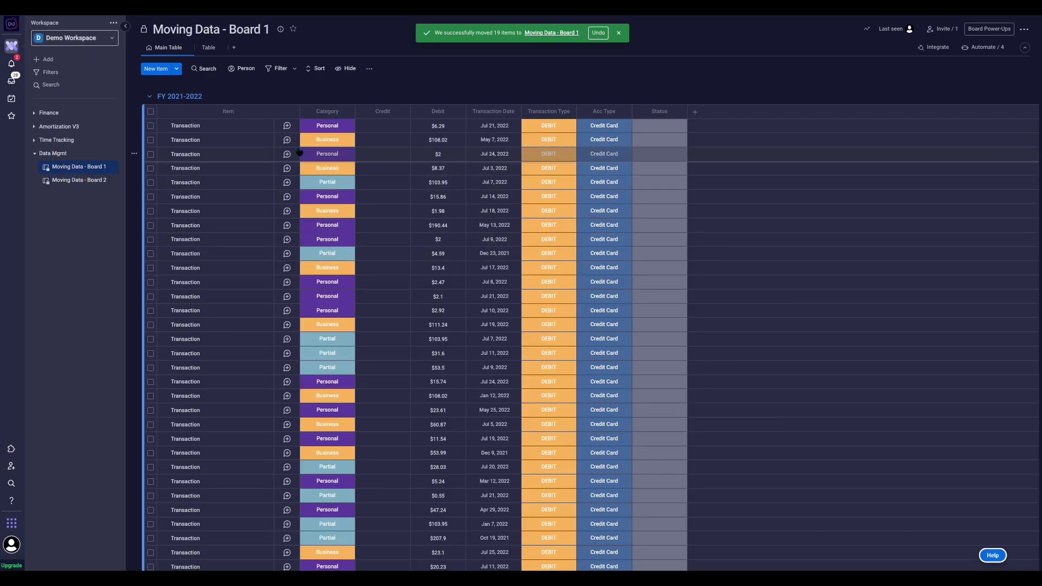
left_click(295, 72)
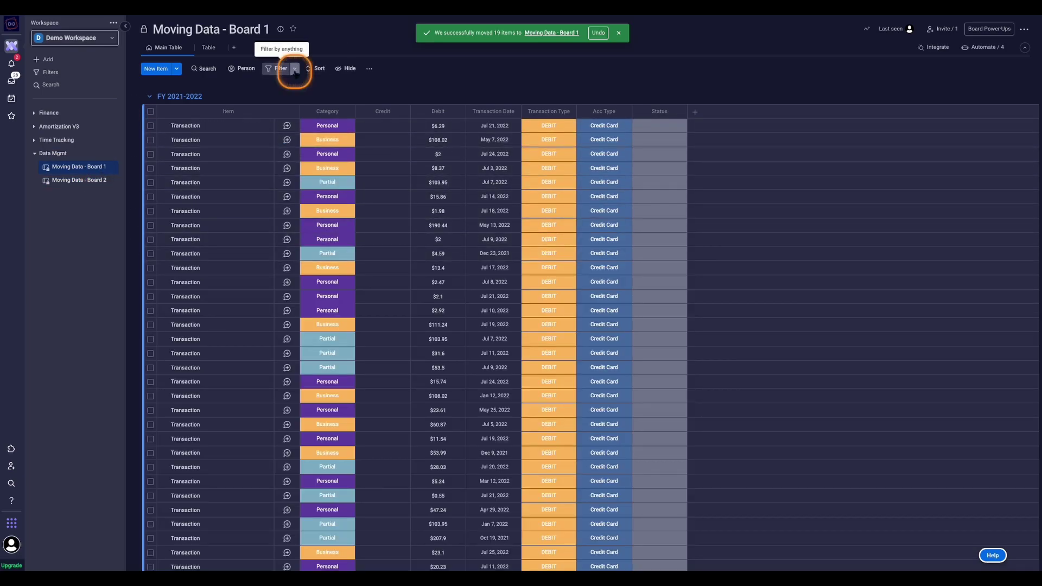
left_click(335, 115)
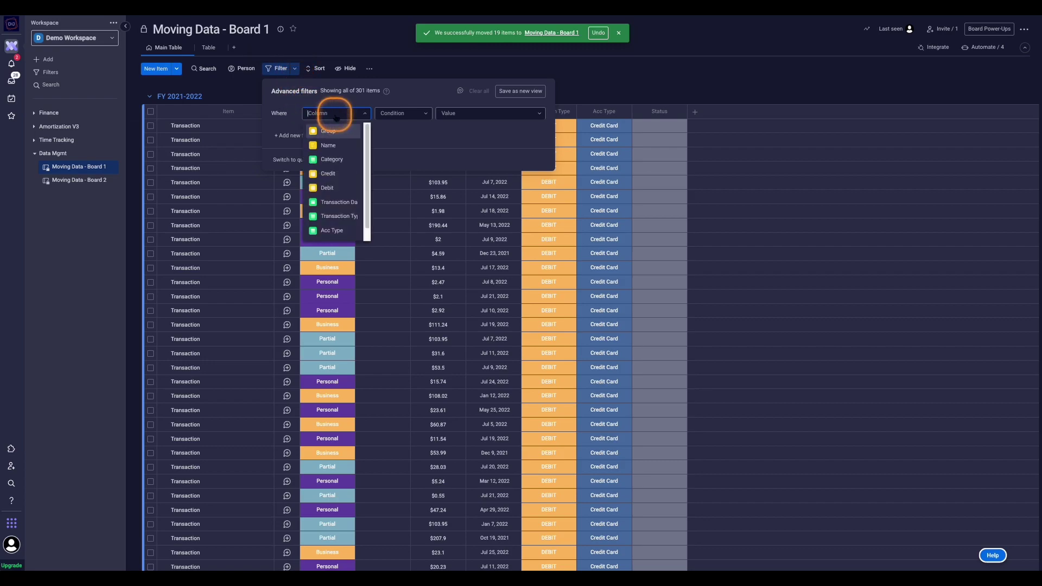
type("trans")
left_click(338, 146)
left_click(383, 119)
left_click(456, 119)
left_click(456, 165)
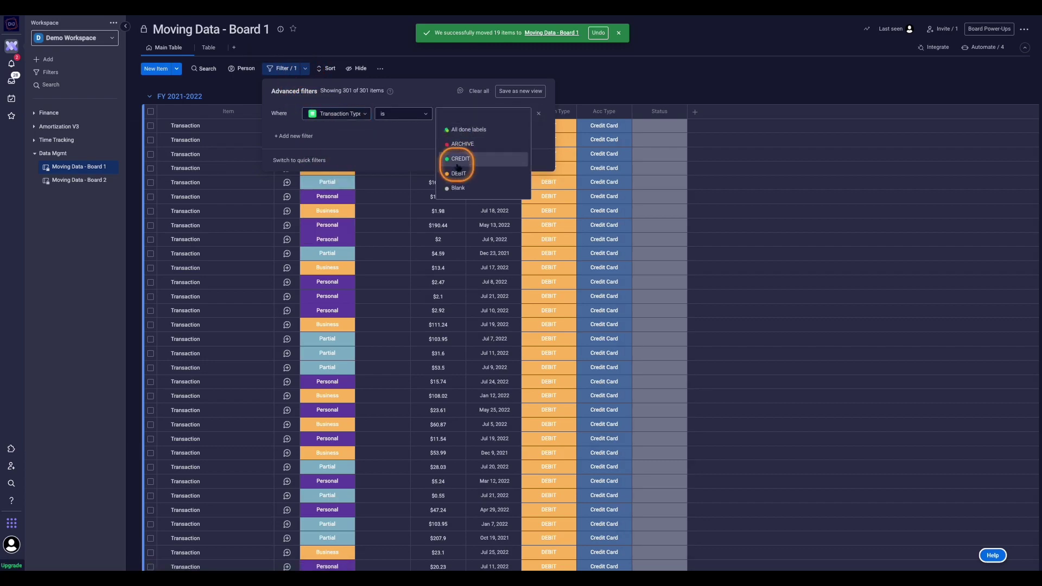
- Examine the Credit and Debit columns of the filtered transactions down to the group's sums, and reopen the advanced filter settings
left_click(382, 118)
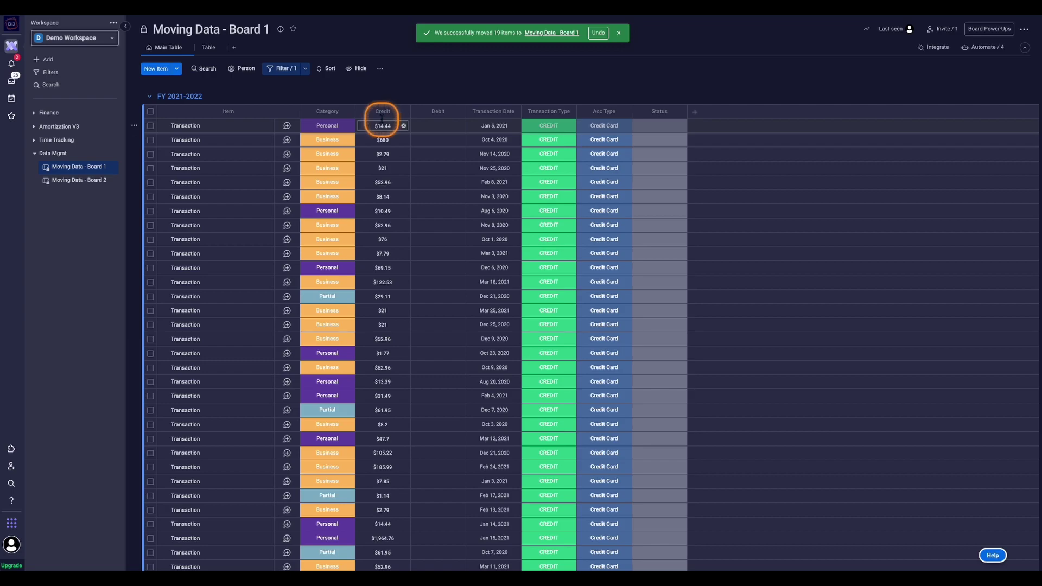
scroll(383, 124, "down", 10)
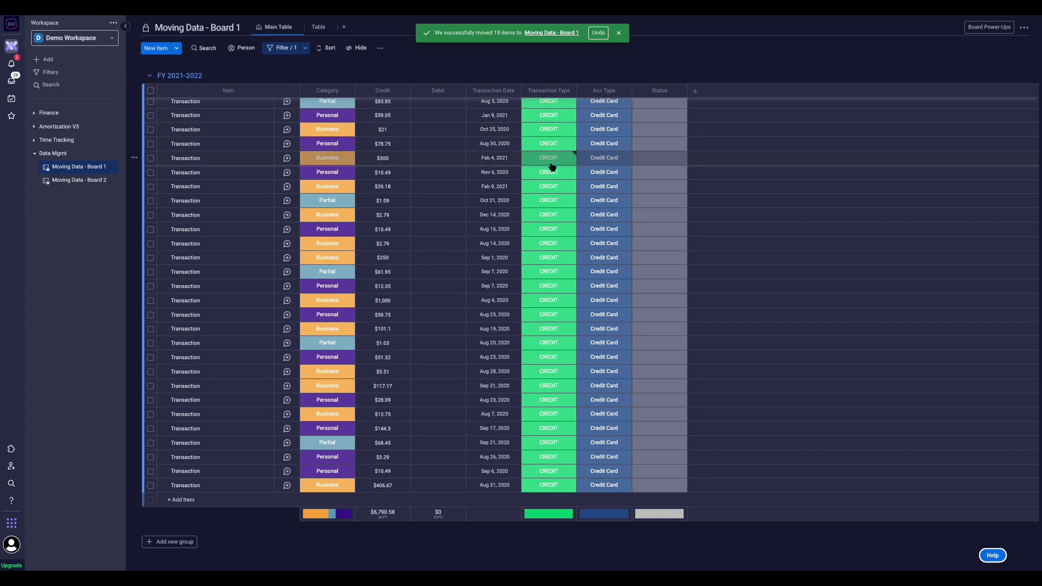
scroll(551, 166, "up", 10)
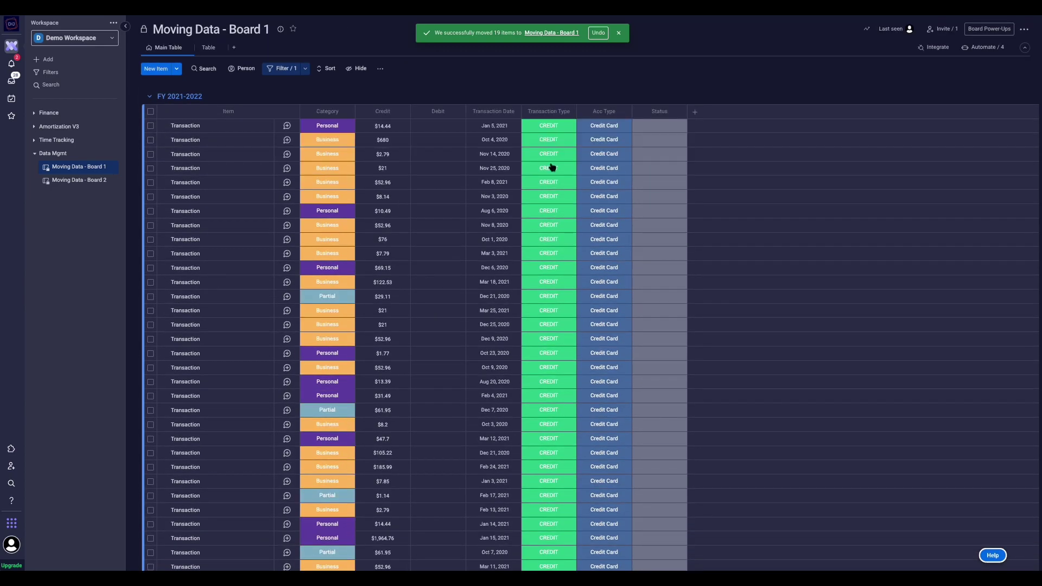
left_click(306, 70)
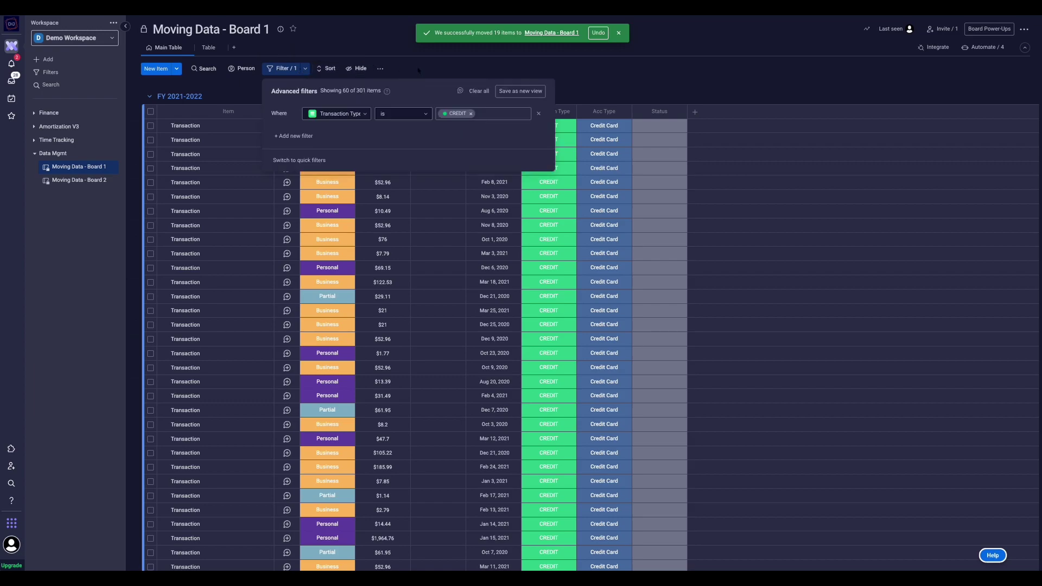